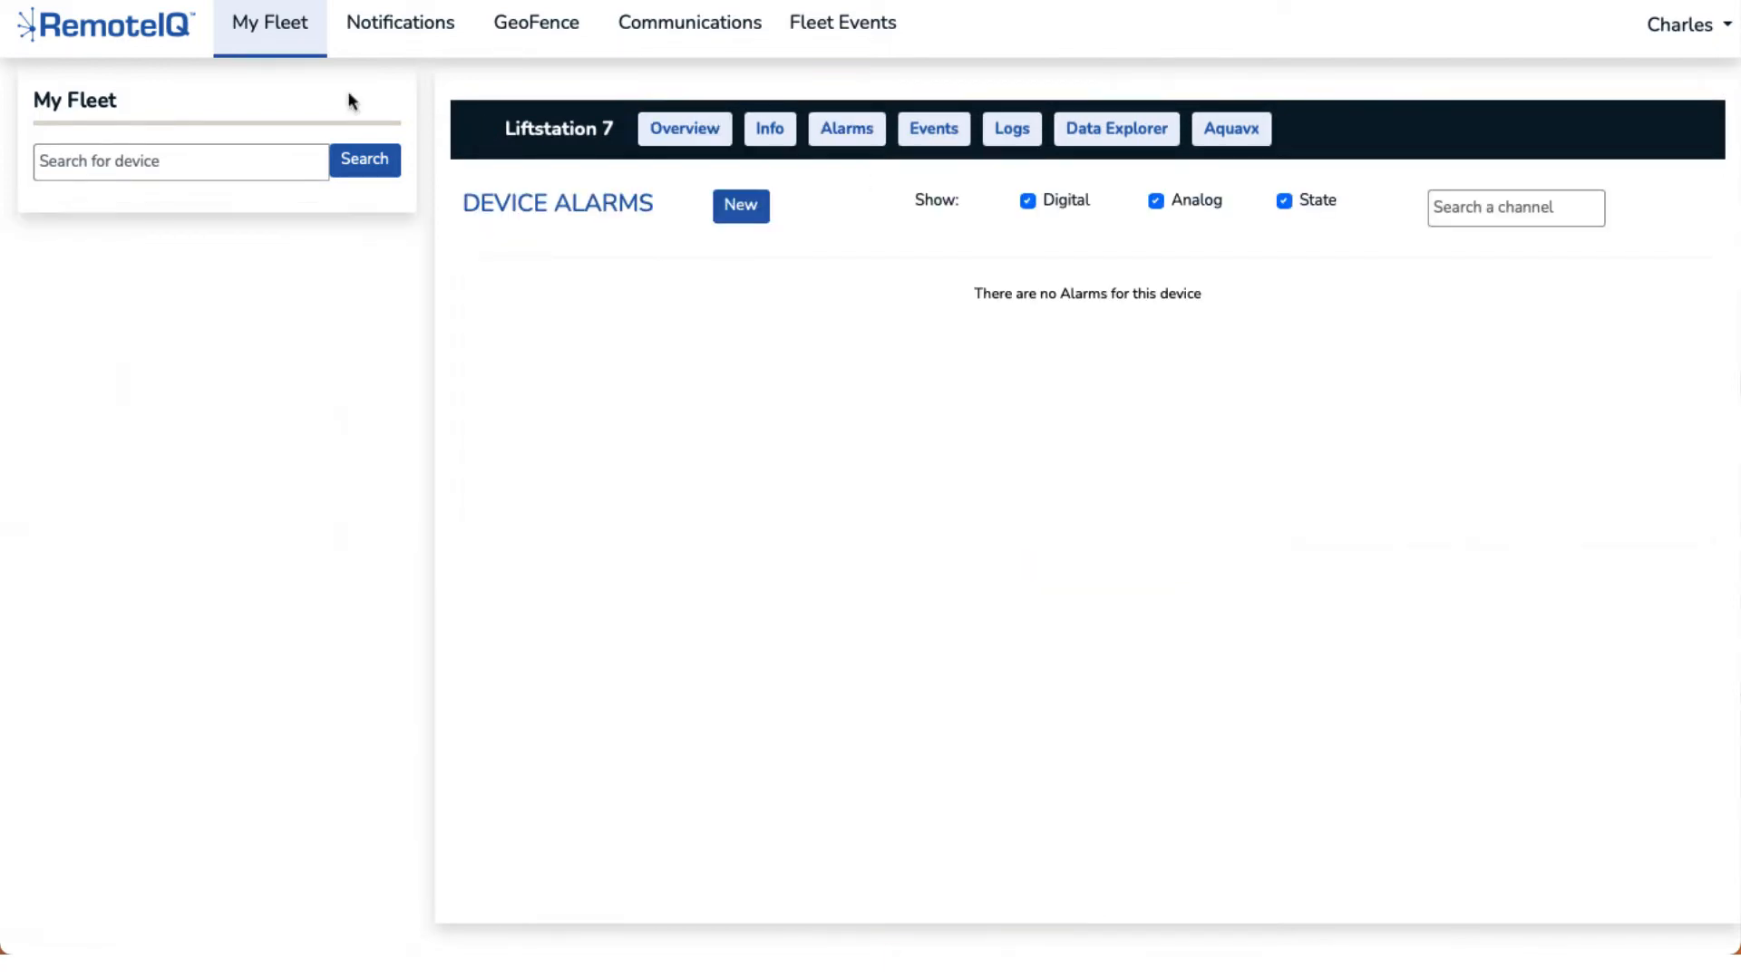
# - Start a new digital alarm for Liftstation 7 on the Power channel
pyautogui.scroll(-1, 870, 490)
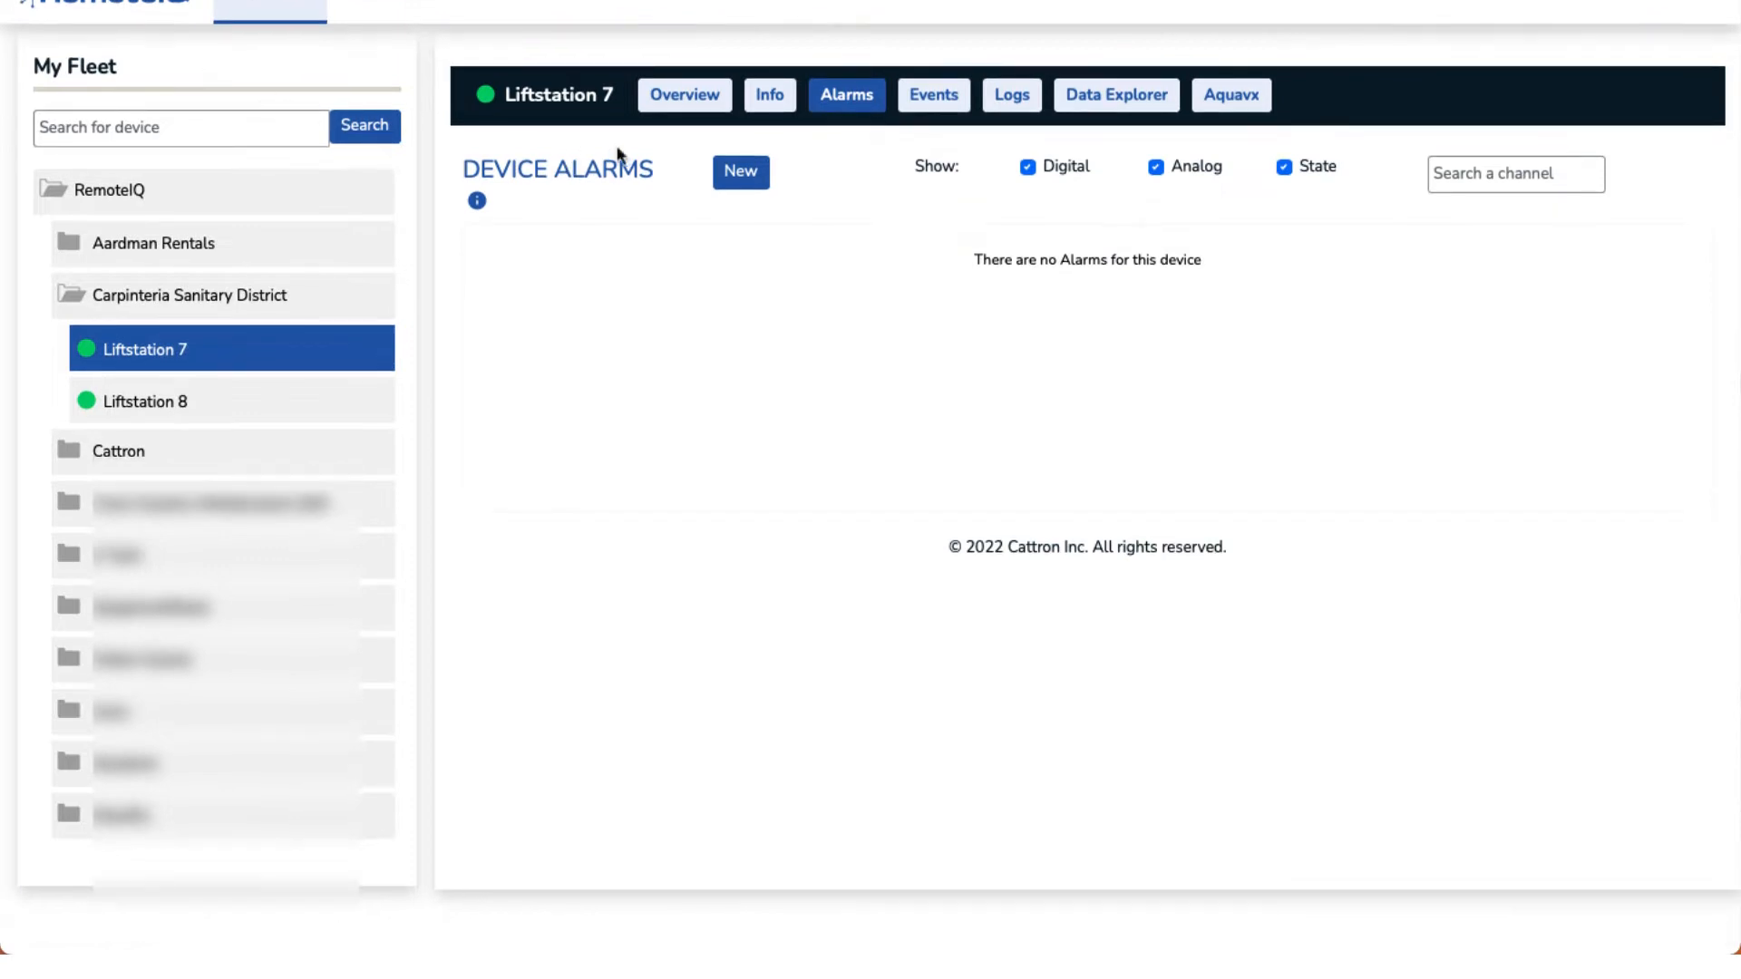
pyautogui.click(700, 109)
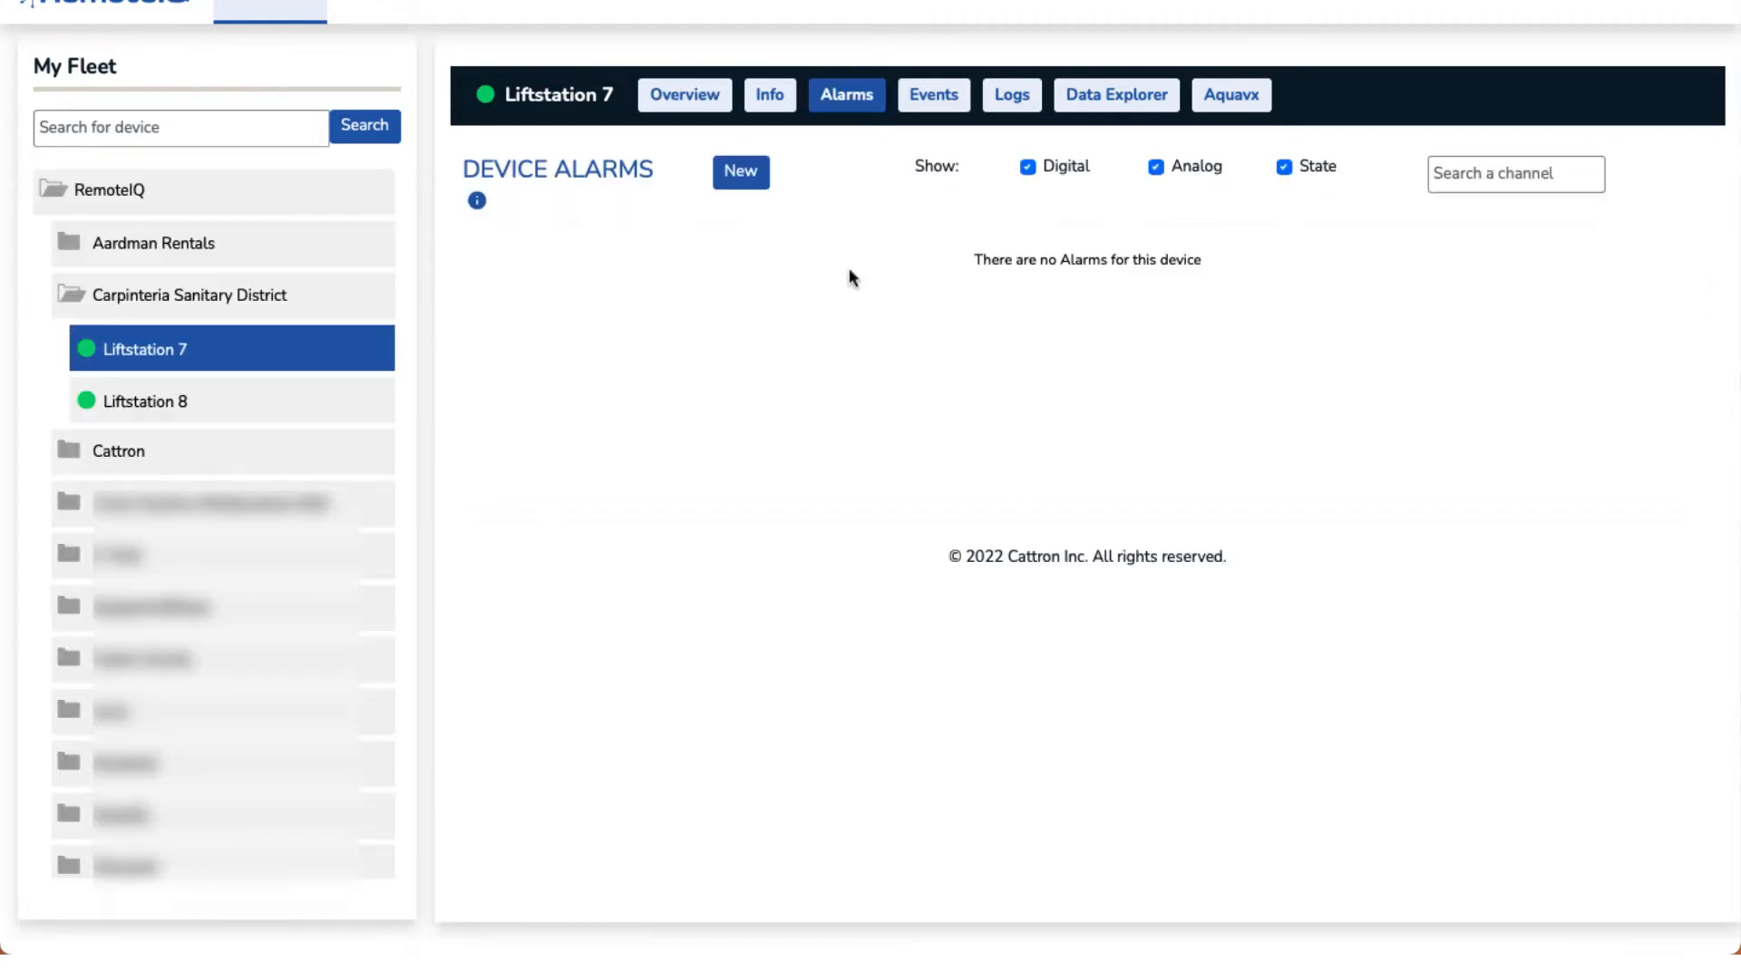
pyautogui.click(737, 186)
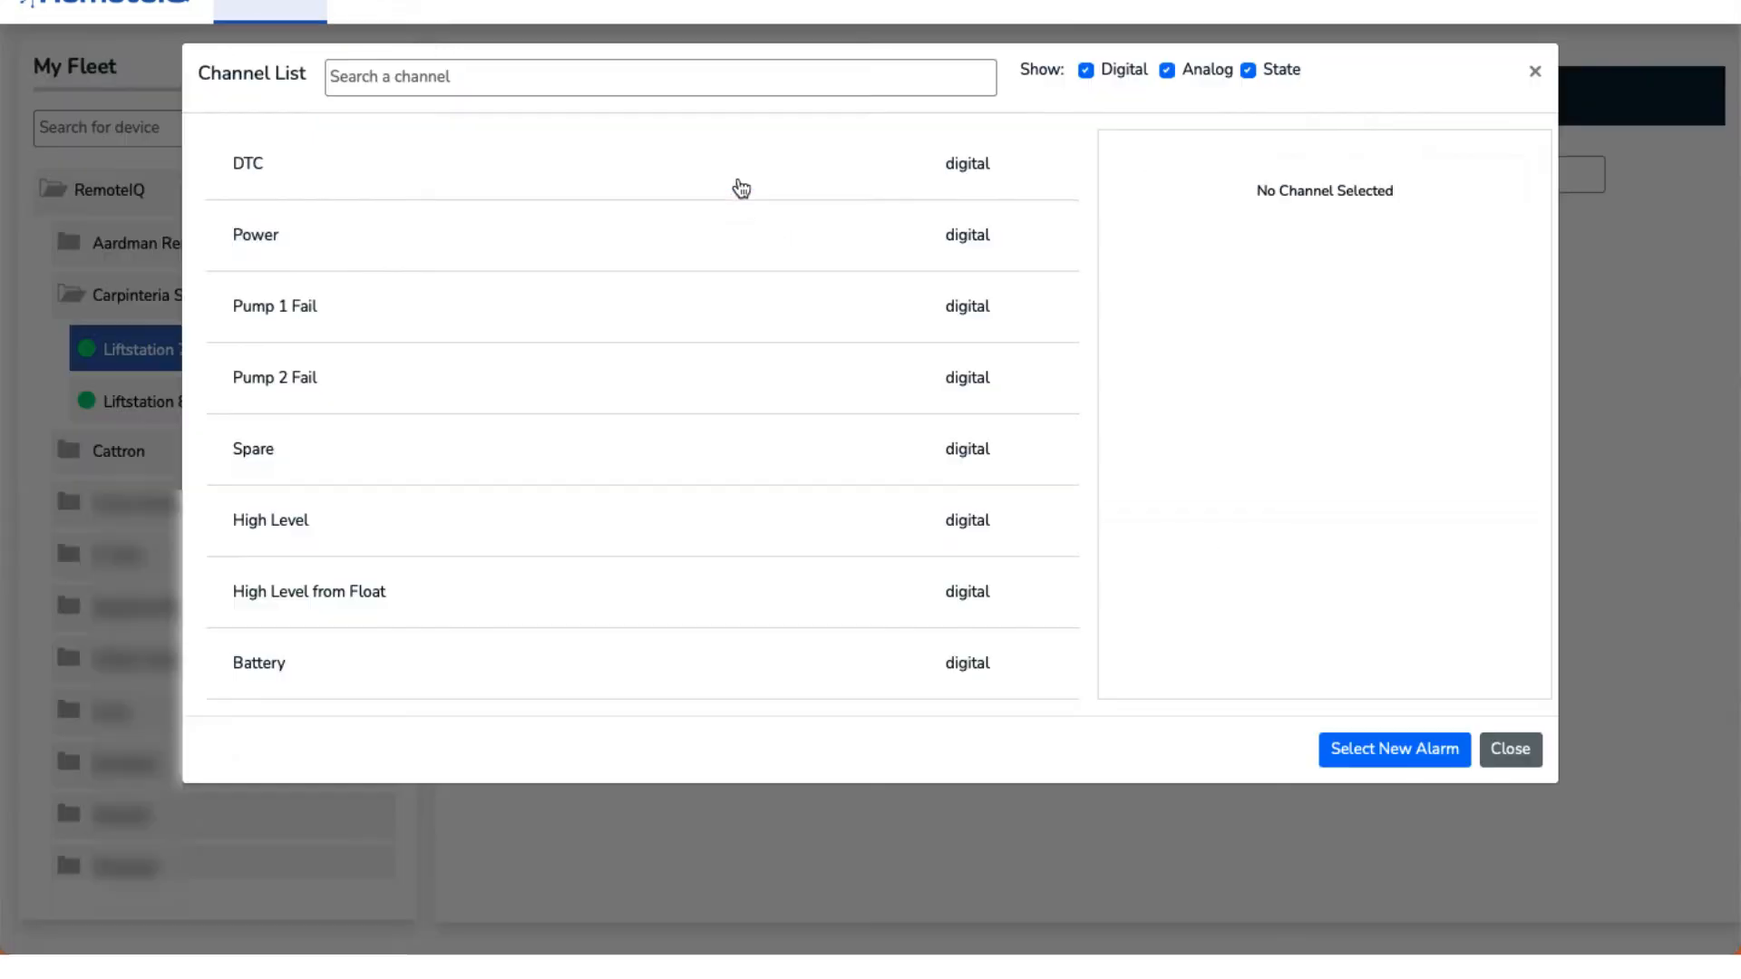
pyautogui.click(810, 262)
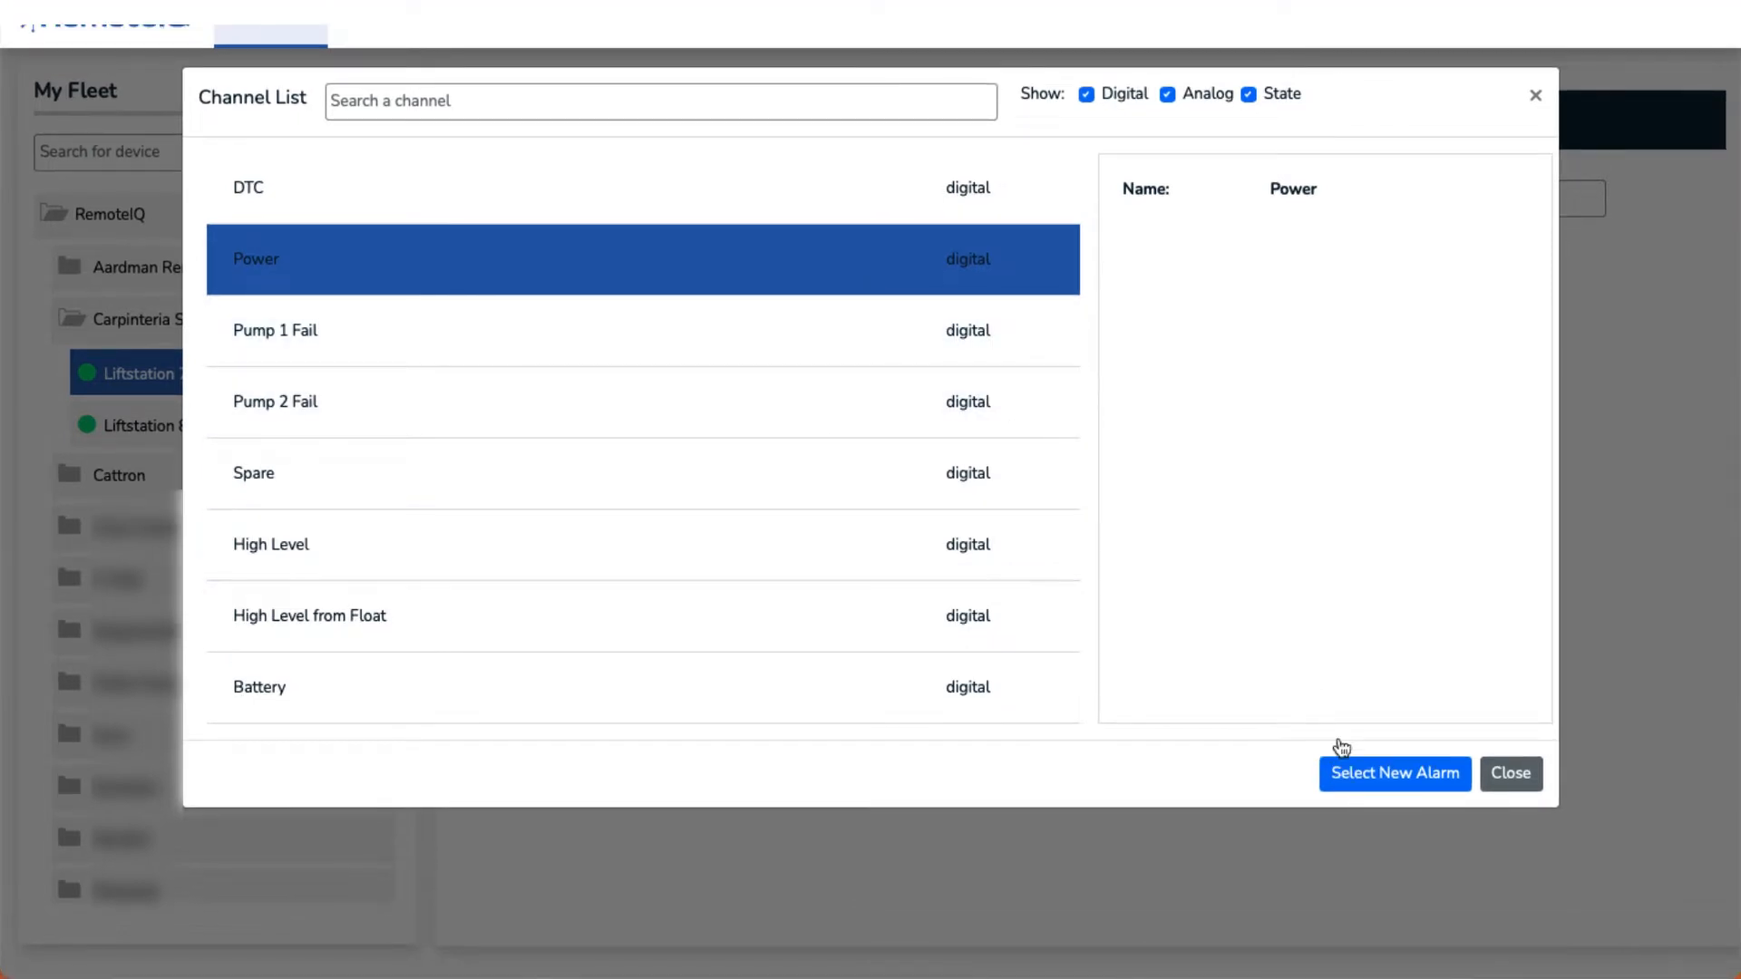
pyautogui.click(1373, 795)
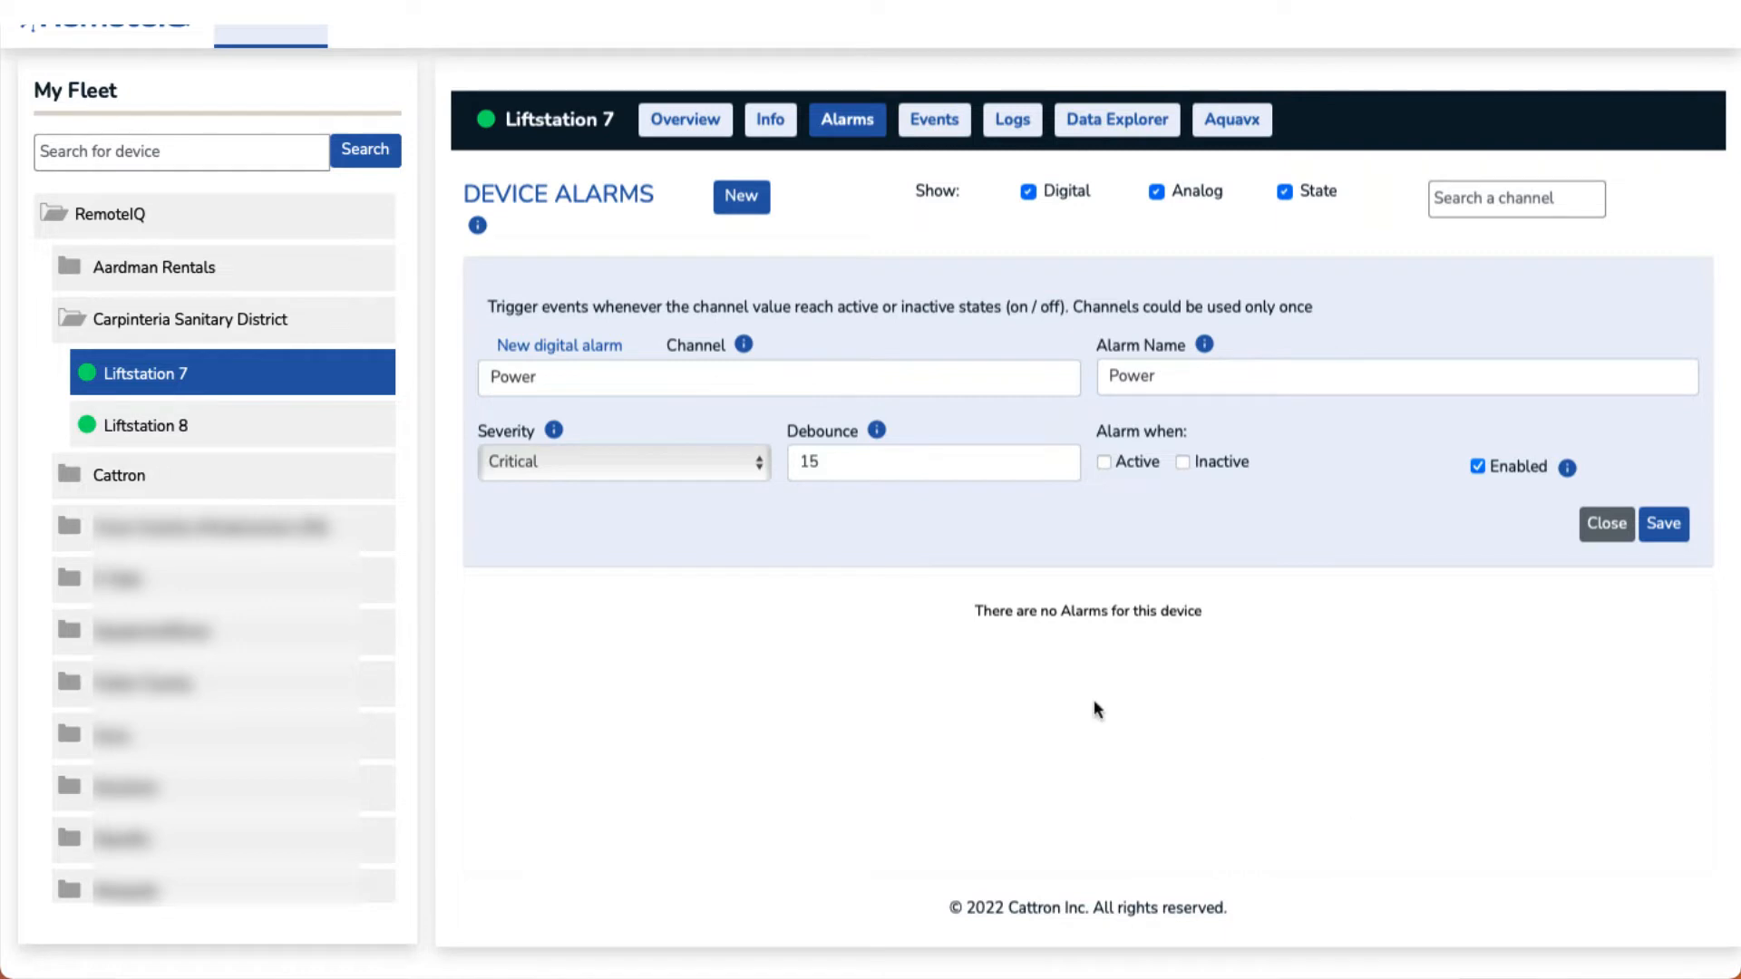
# - Name the alarm Power Out with debounce 1, triggering on both active and inactive states, and save it
pyautogui.doubleClick(804, 462)
pyautogui.write('1')
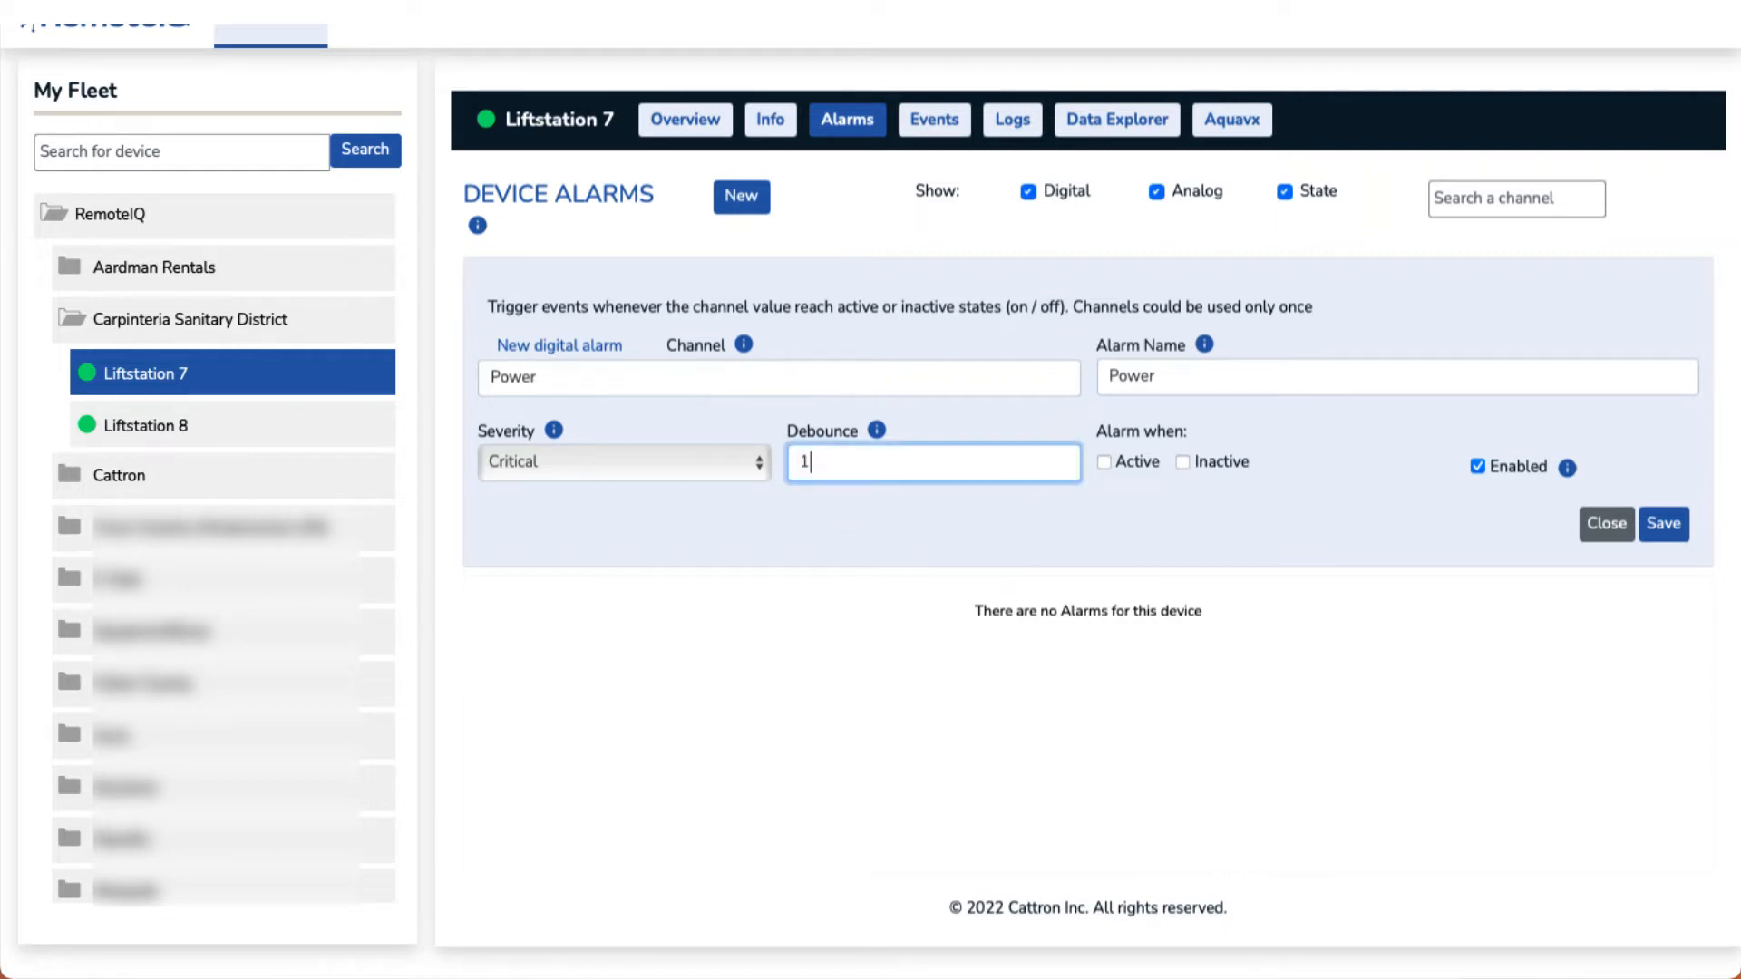
pyautogui.click(862, 633)
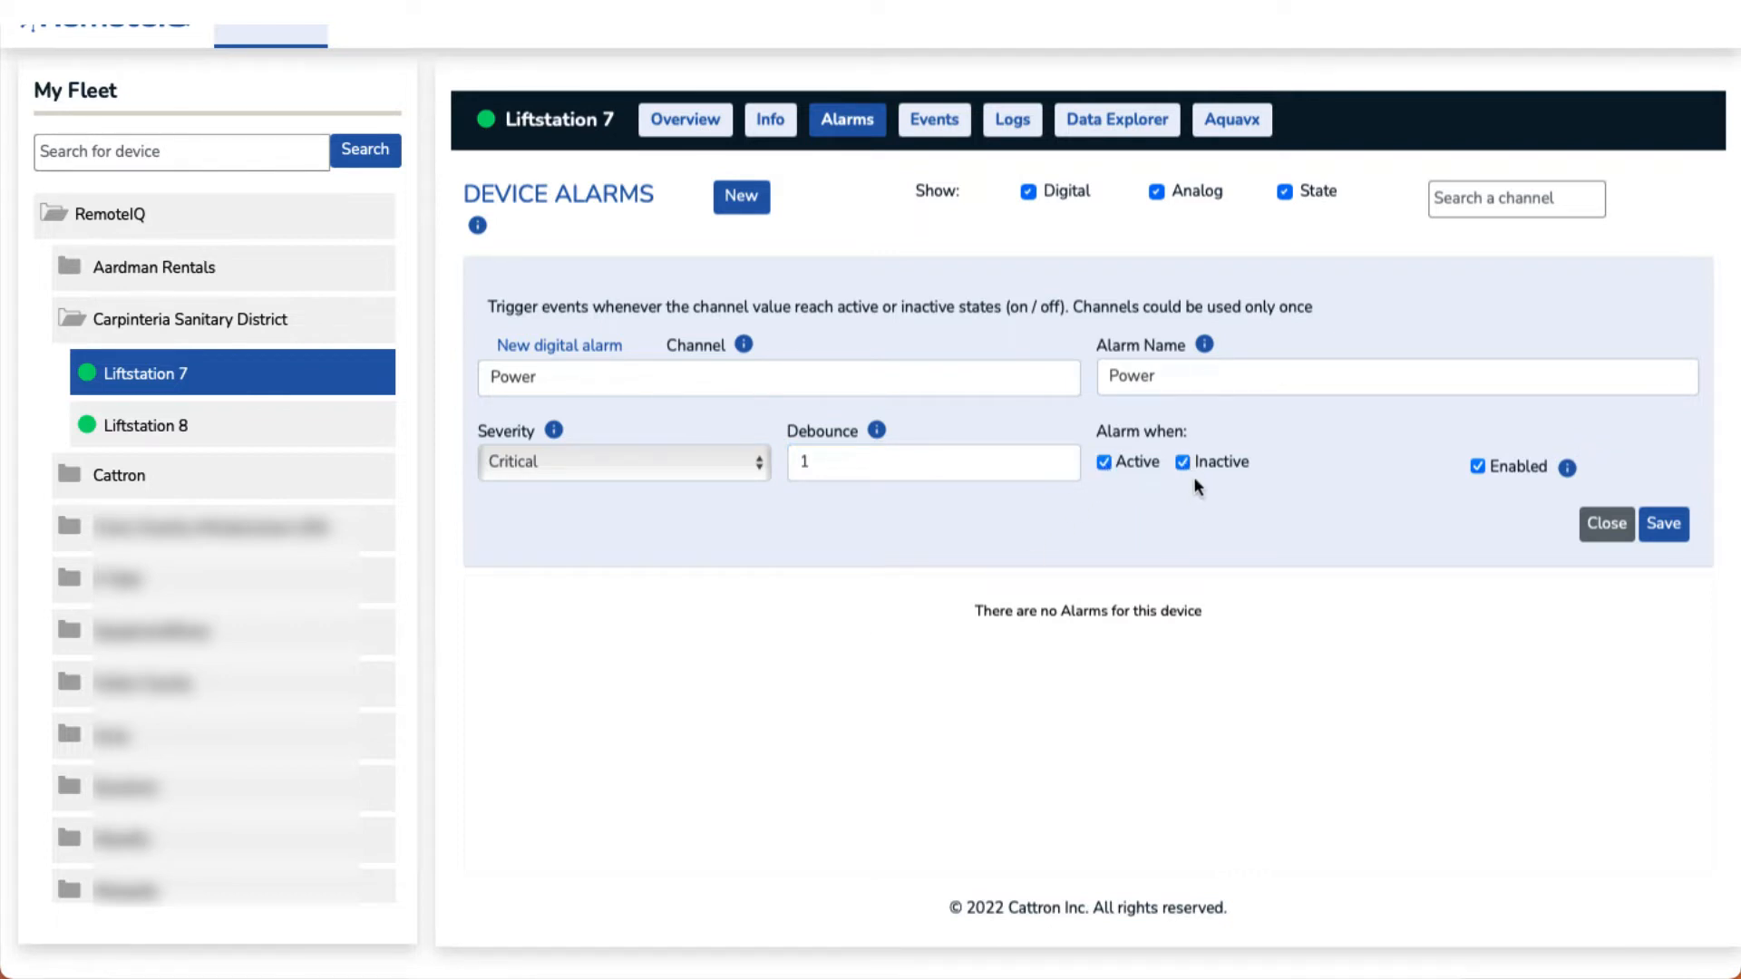
pyautogui.click(1187, 379)
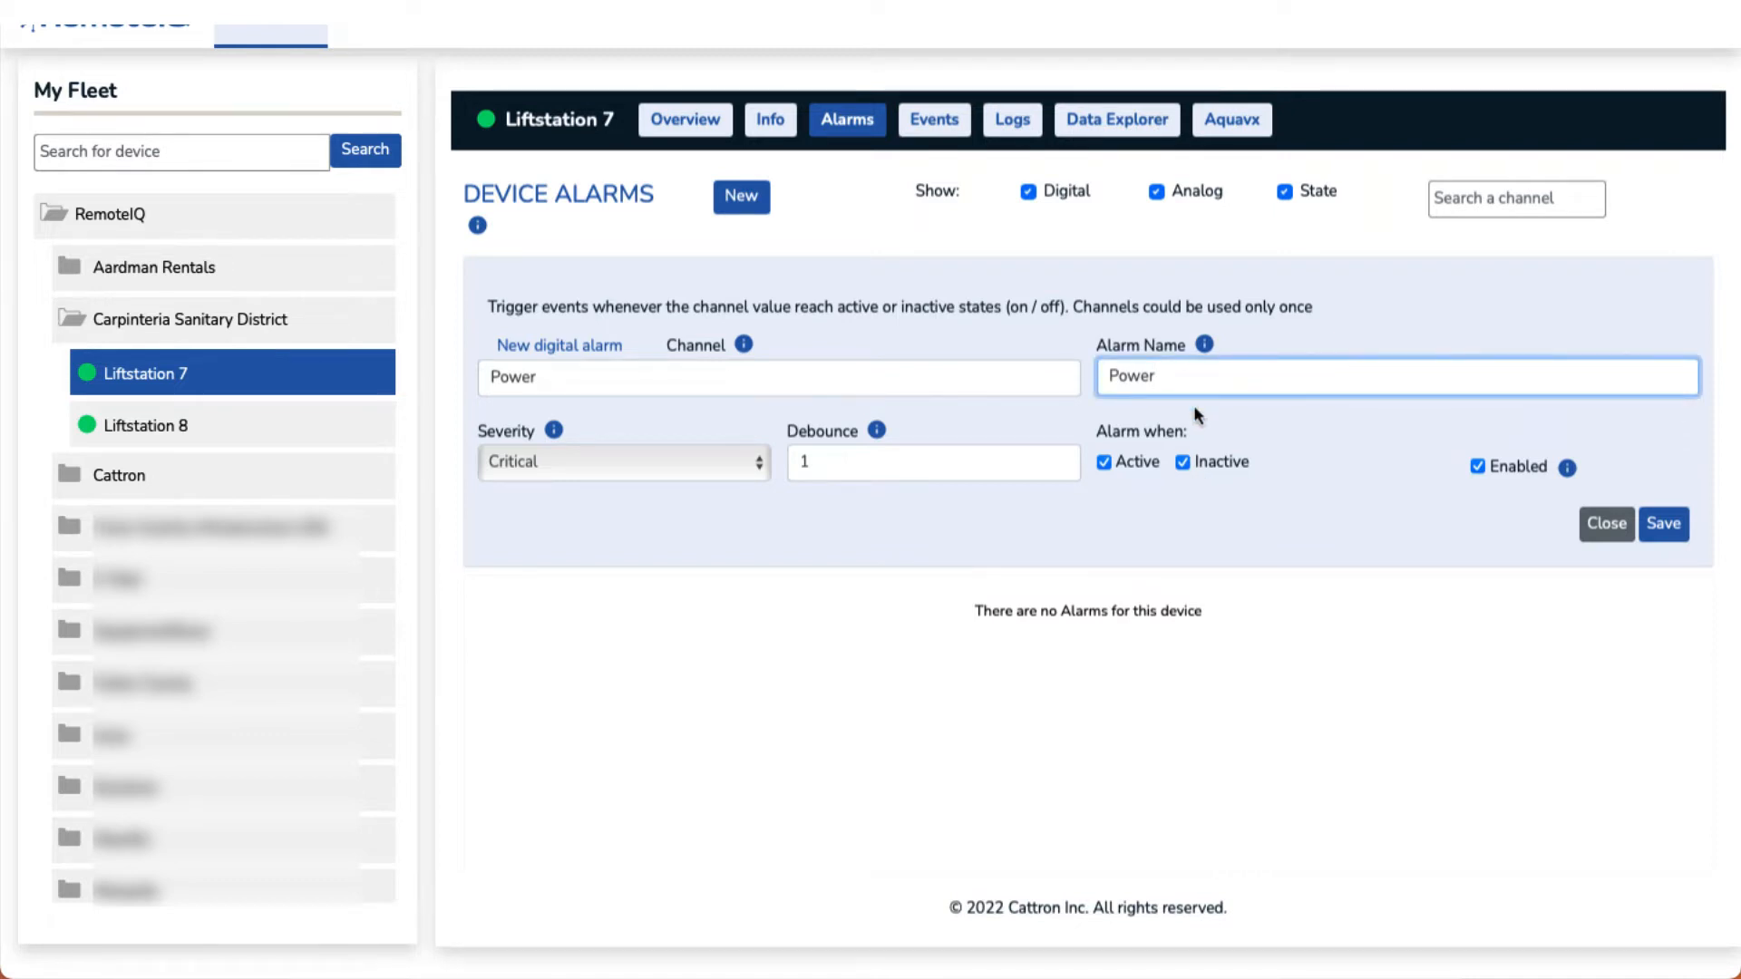
pyautogui.write('Out')
pyautogui.click(1667, 538)
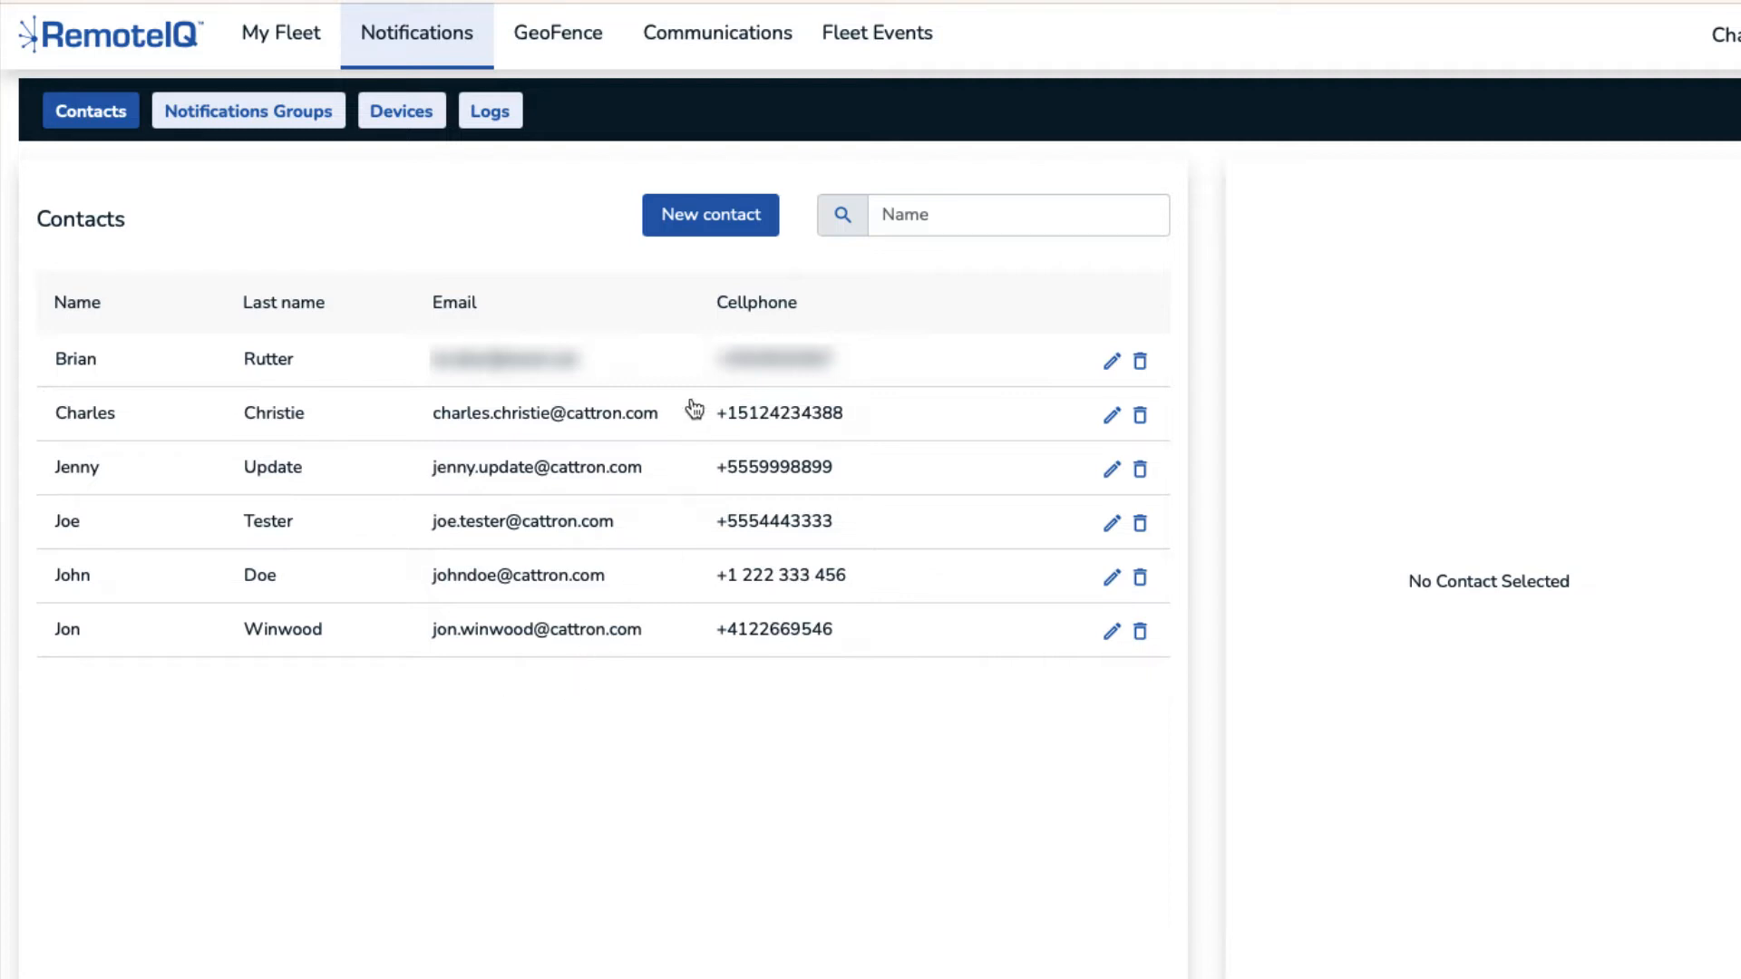
# - Start a new notification contact and enter the contact's first name, last name and e-mail address
pyautogui.click(731, 227)
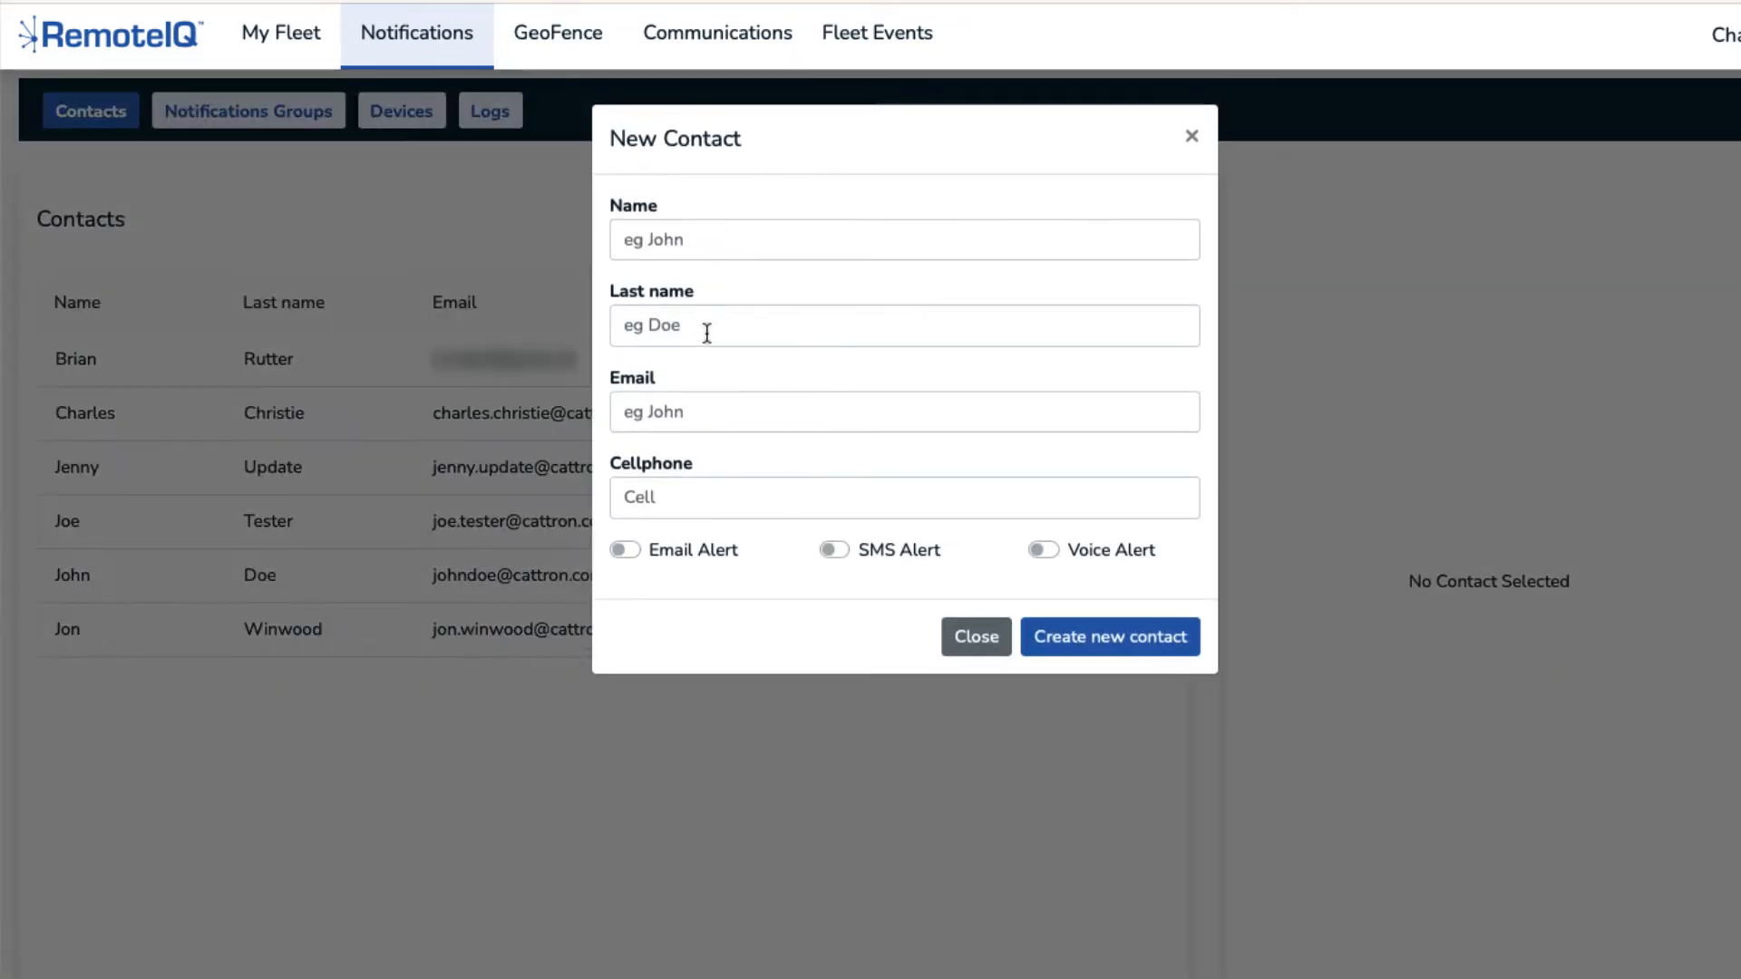
pyautogui.click(730, 241)
pyautogui.write('John')
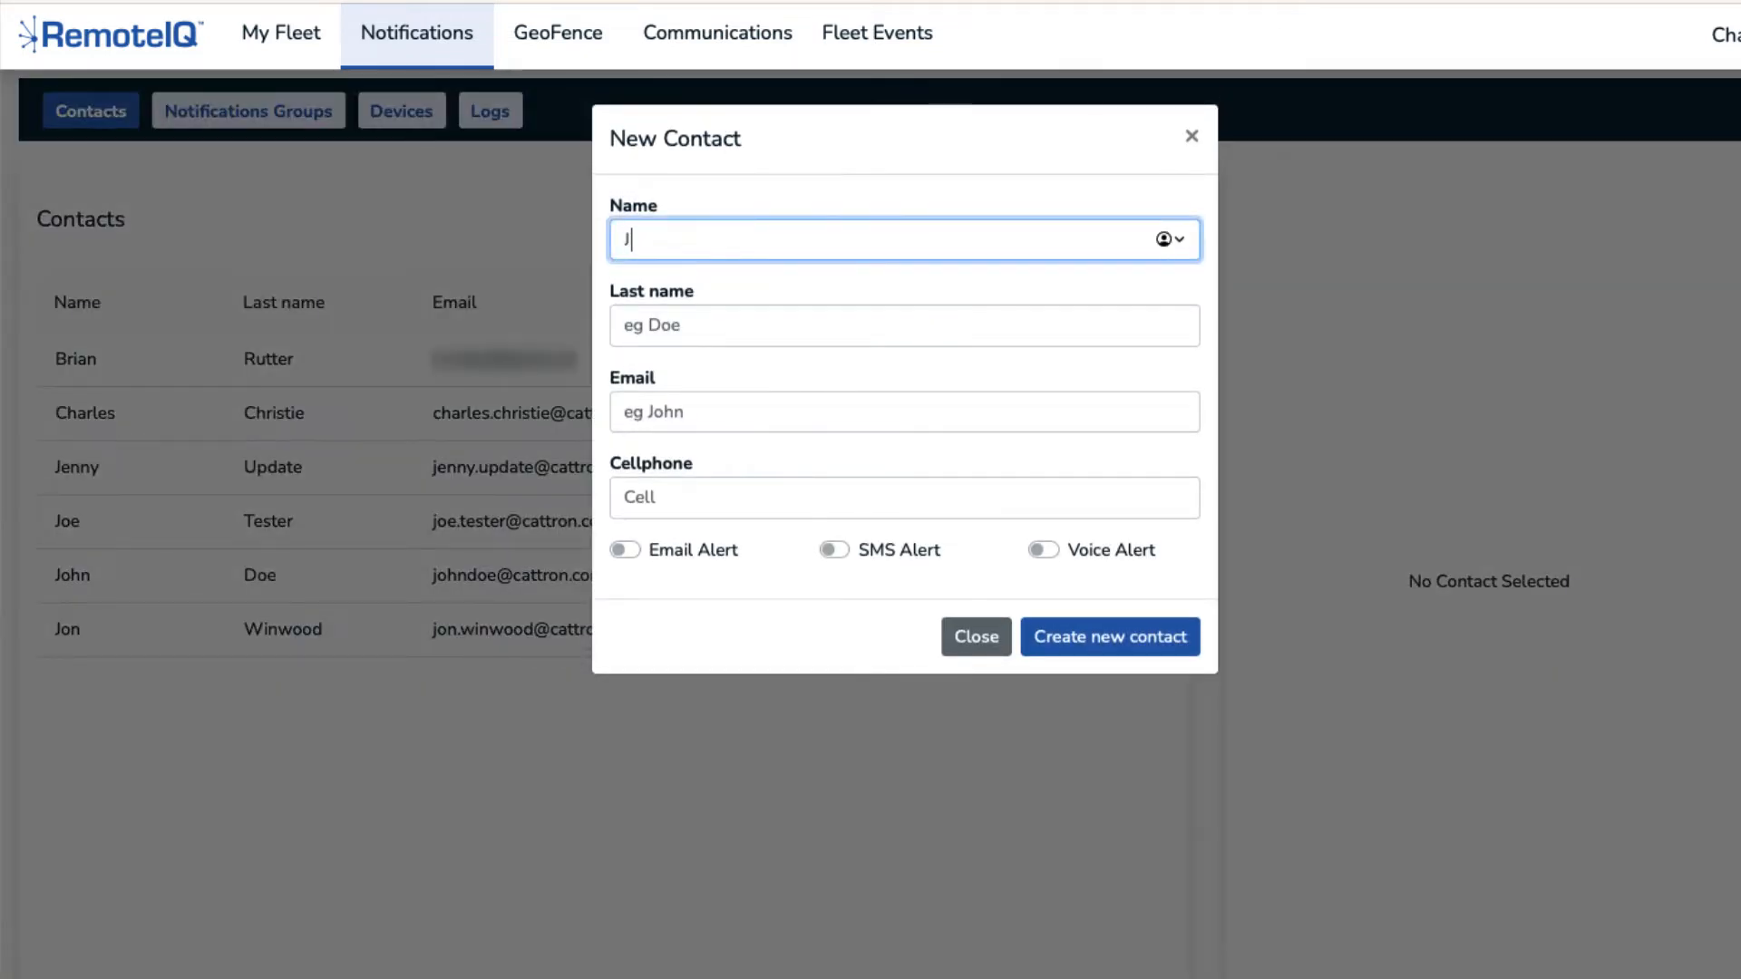
pyautogui.press('Tab')
pyautogui.write('Contaact')
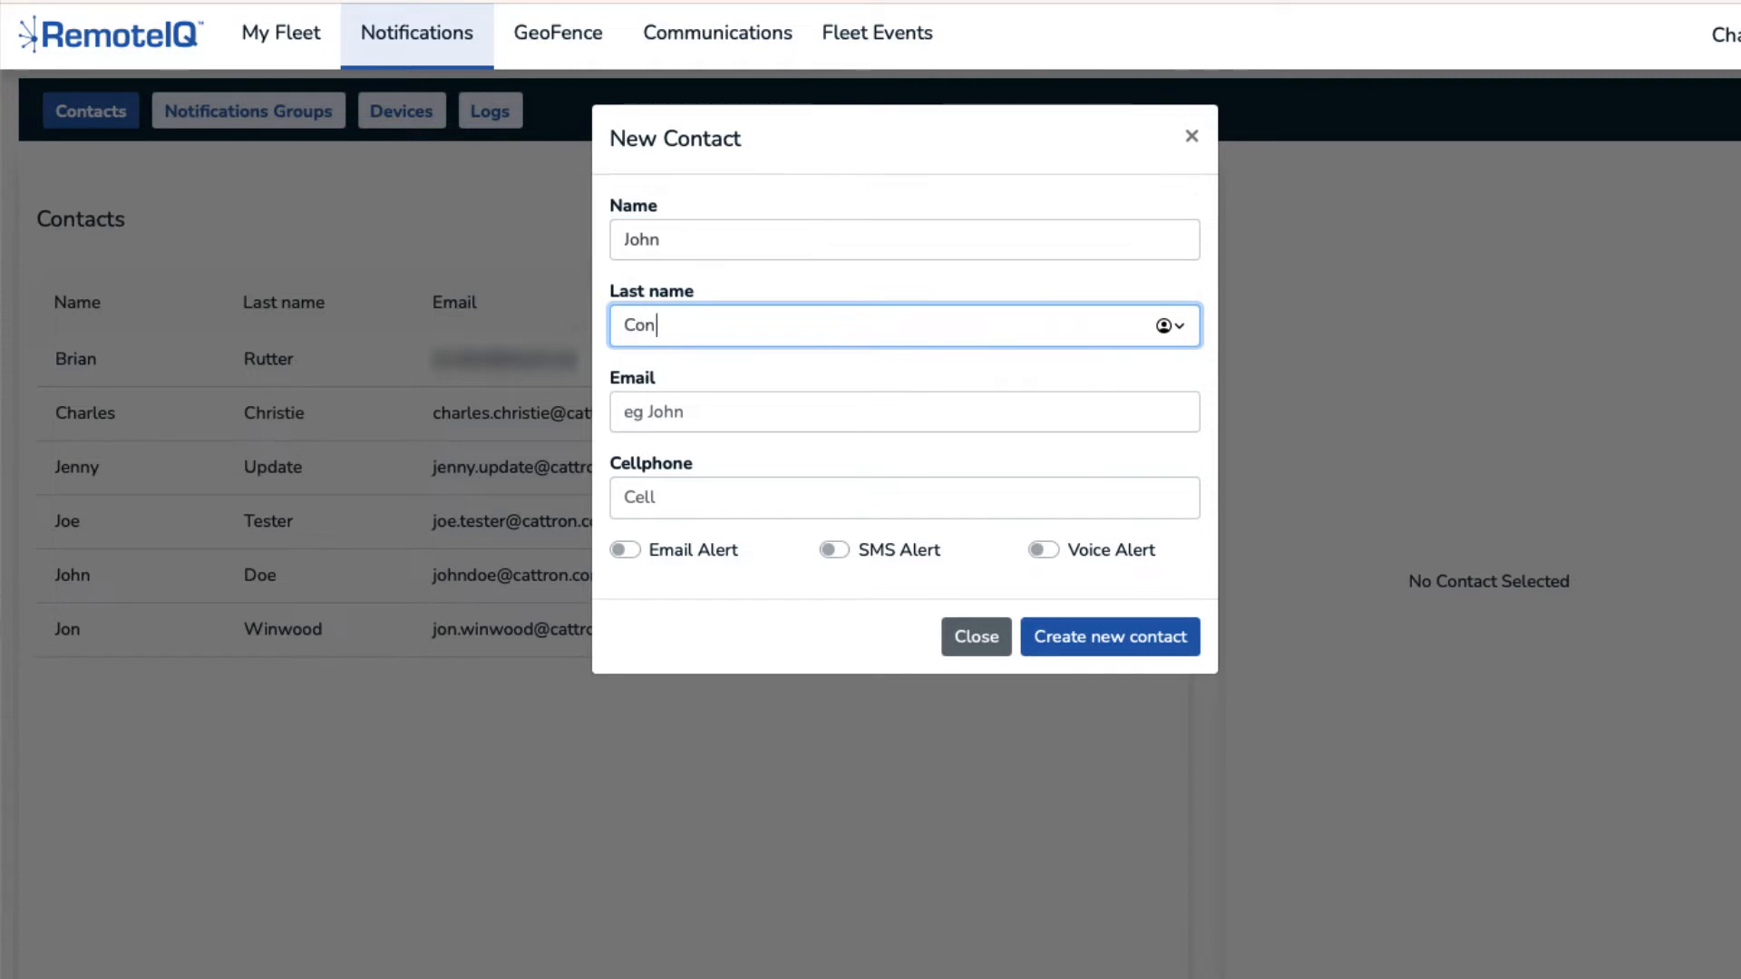
pyautogui.press('BackSpace')
pyautogui.press('BackSpace')
pyautogui.write('t')
pyautogui.press('BackSpace')
pyautogui.press('BackSpace')
pyautogui.write('ct')
pyautogui.press('Tab')
pyautogui.write('john@contact.com')
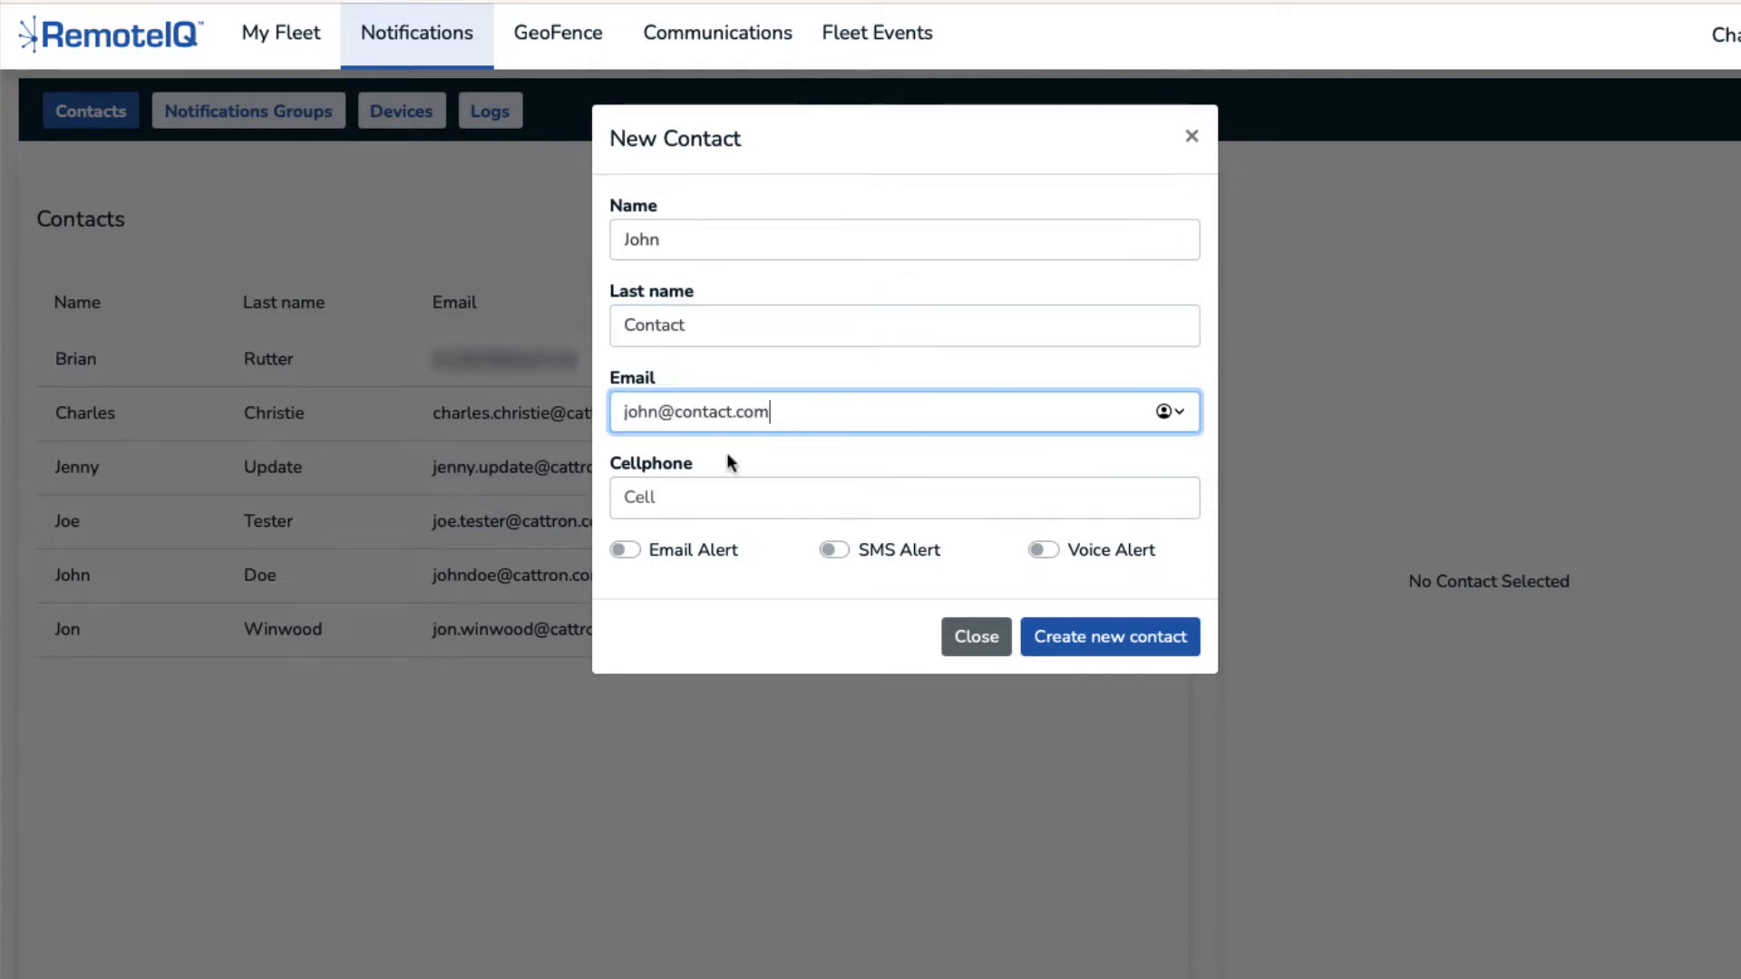
# - Enable SMS and voice alerts for the new contact, leave email alerts off, and try to create it
pyautogui.click(625, 549)
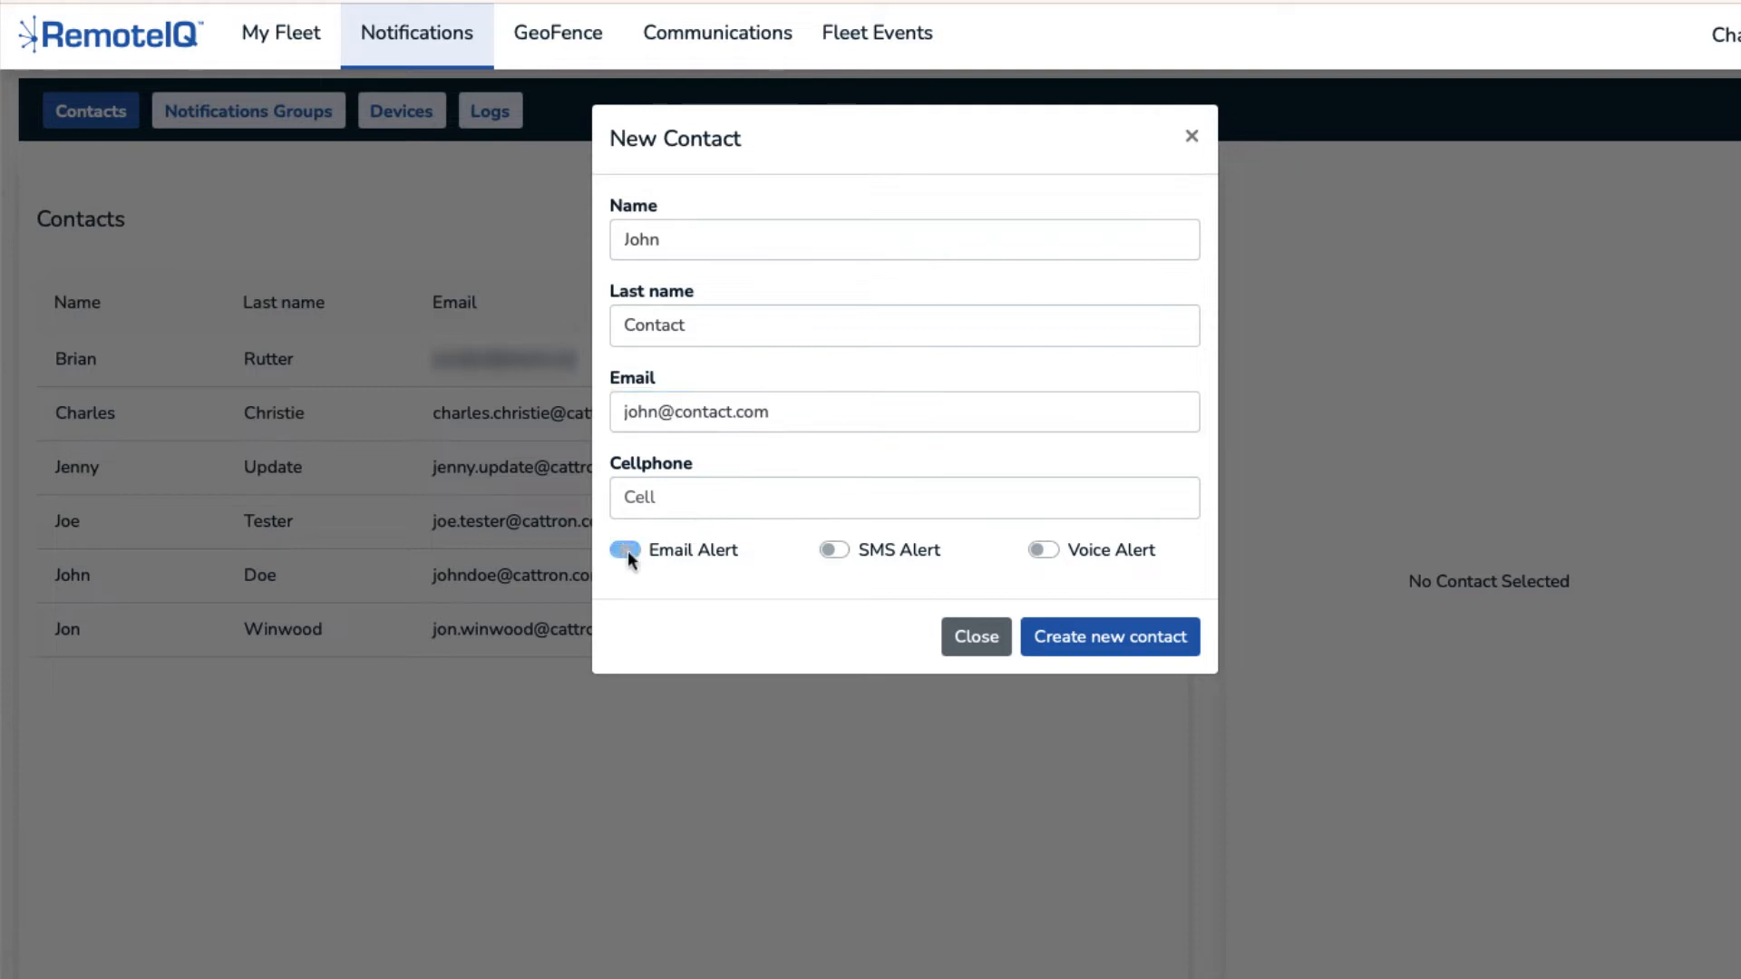
pyautogui.click(834, 550)
pyautogui.click(624, 551)
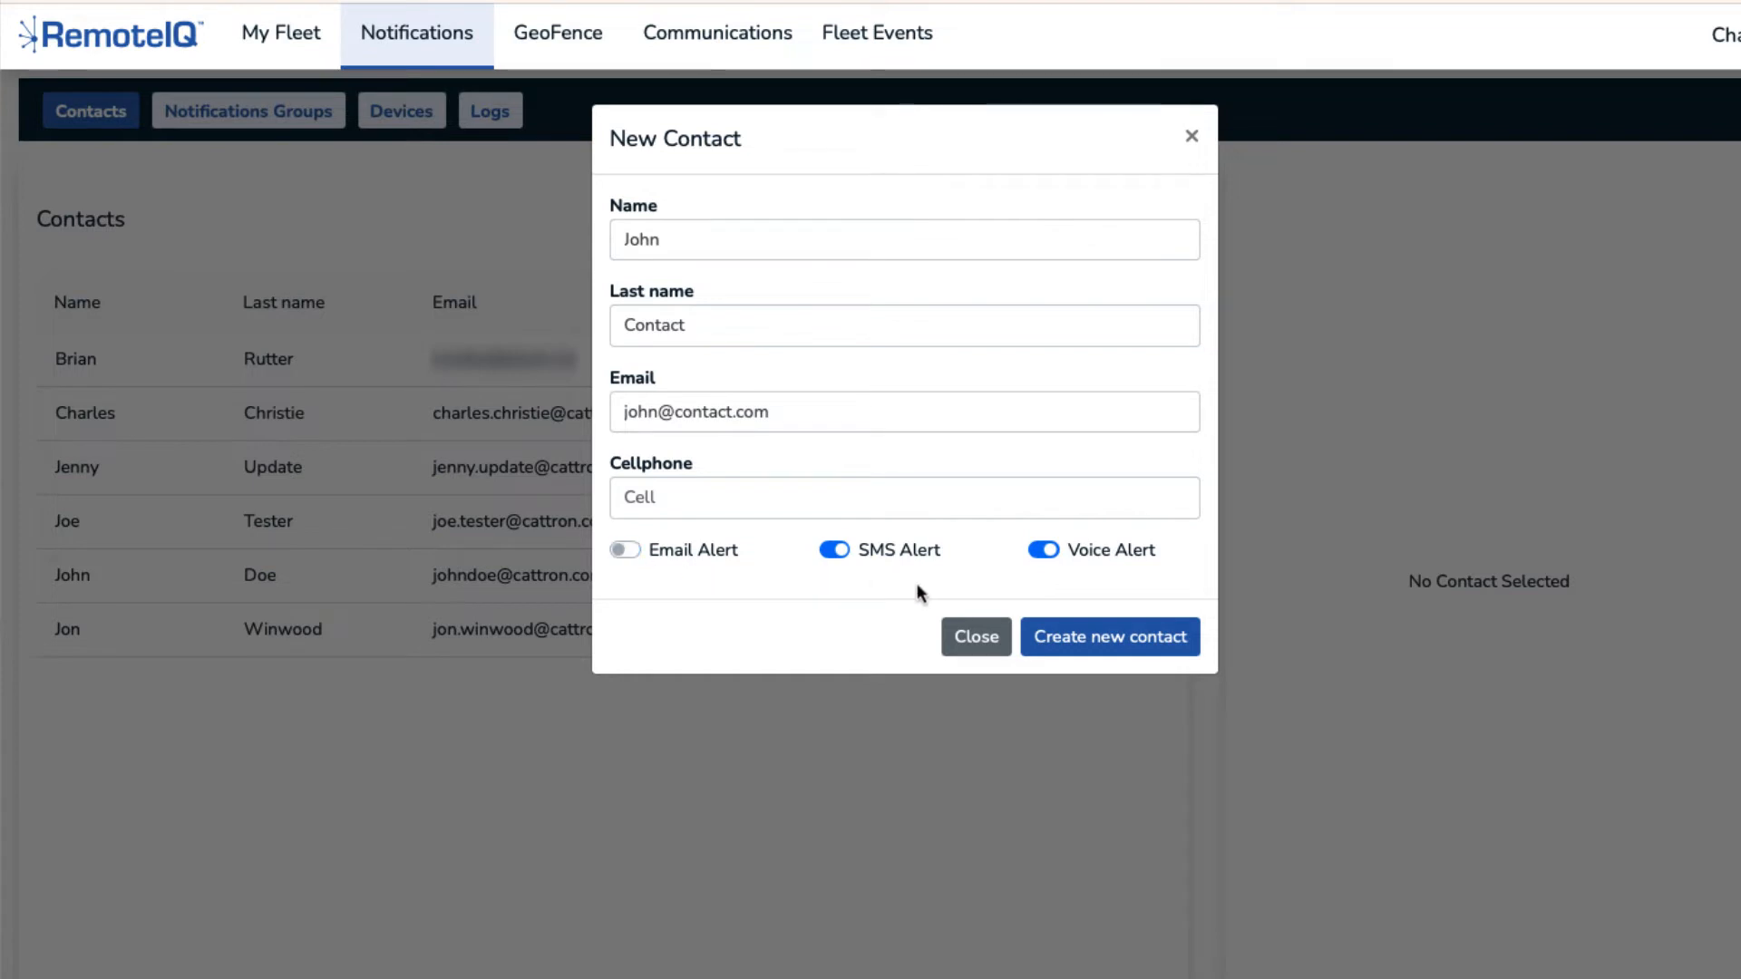
pyautogui.click(1092, 641)
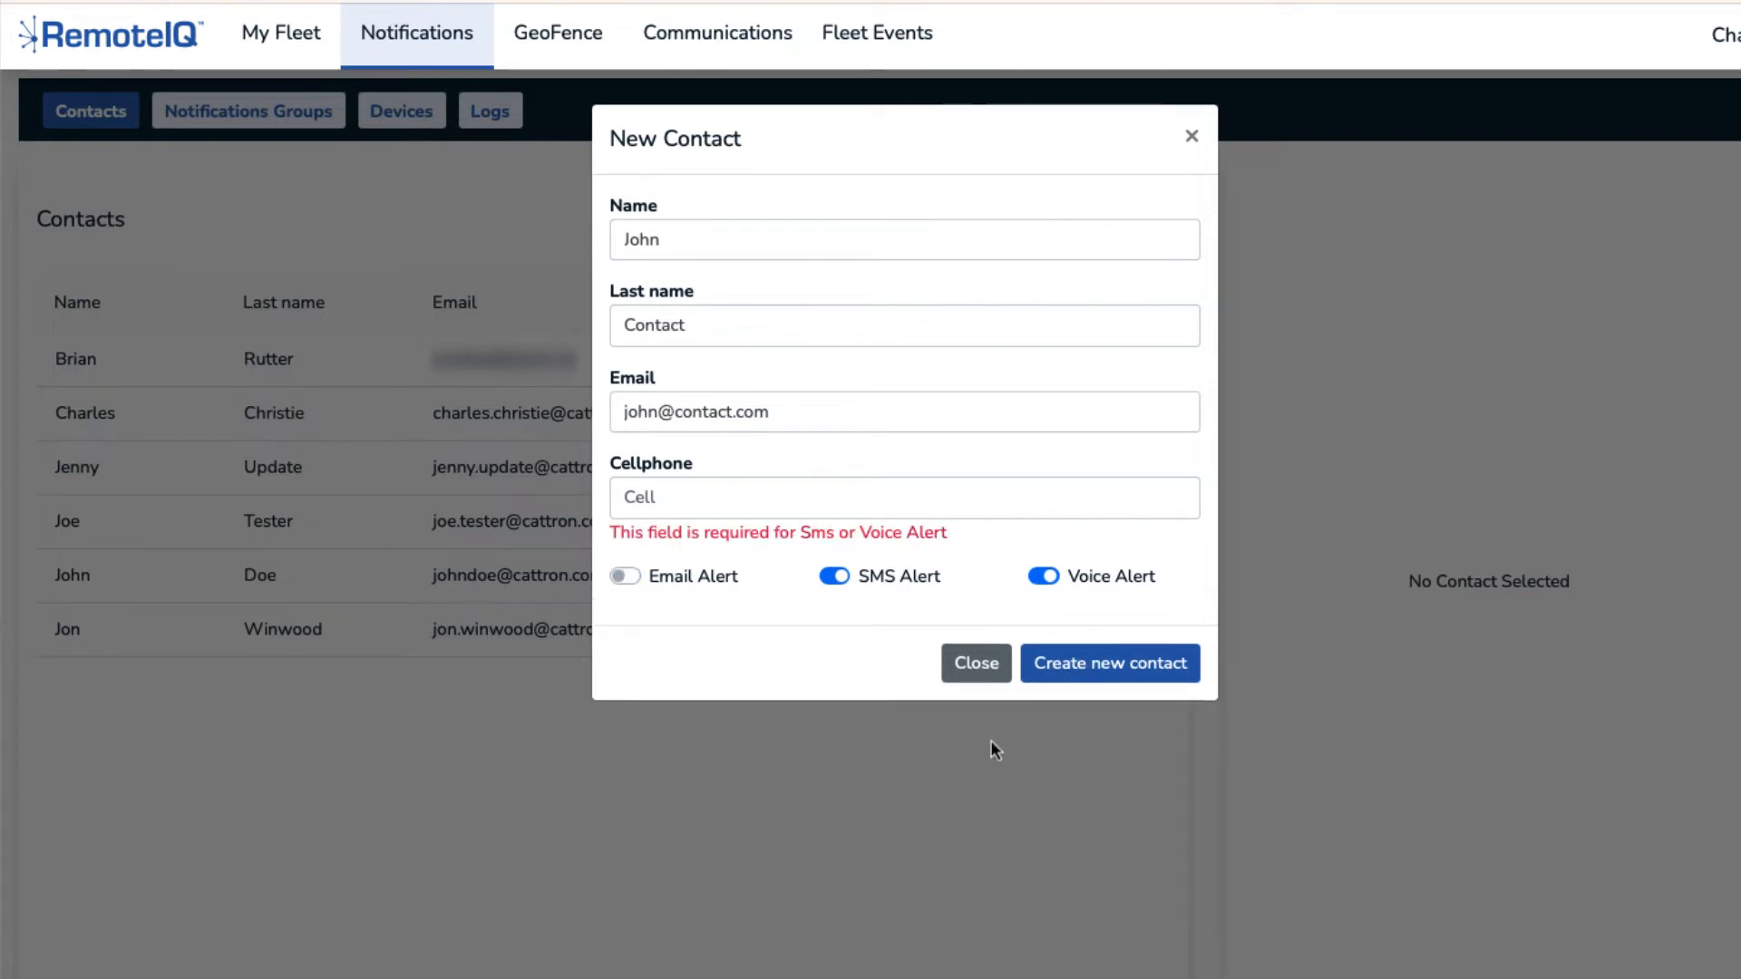
# - Enter the contact's cellphone number and create the contact
pyautogui.click(719, 503)
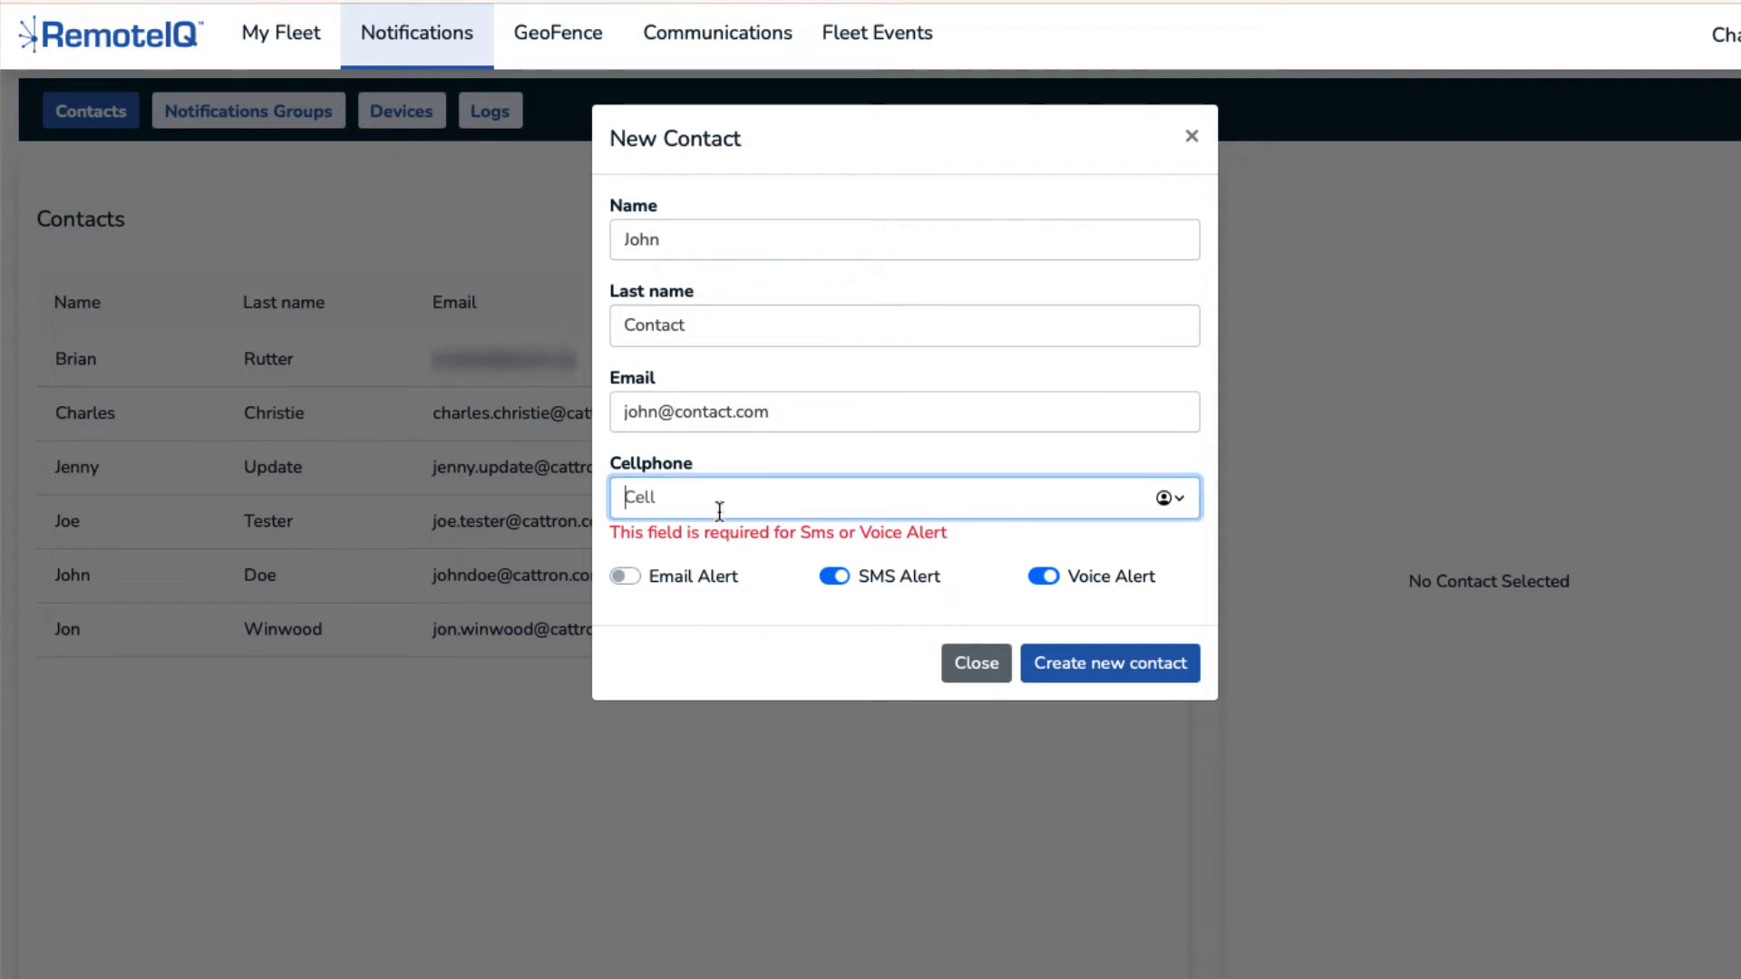
pyautogui.write('5555552424')
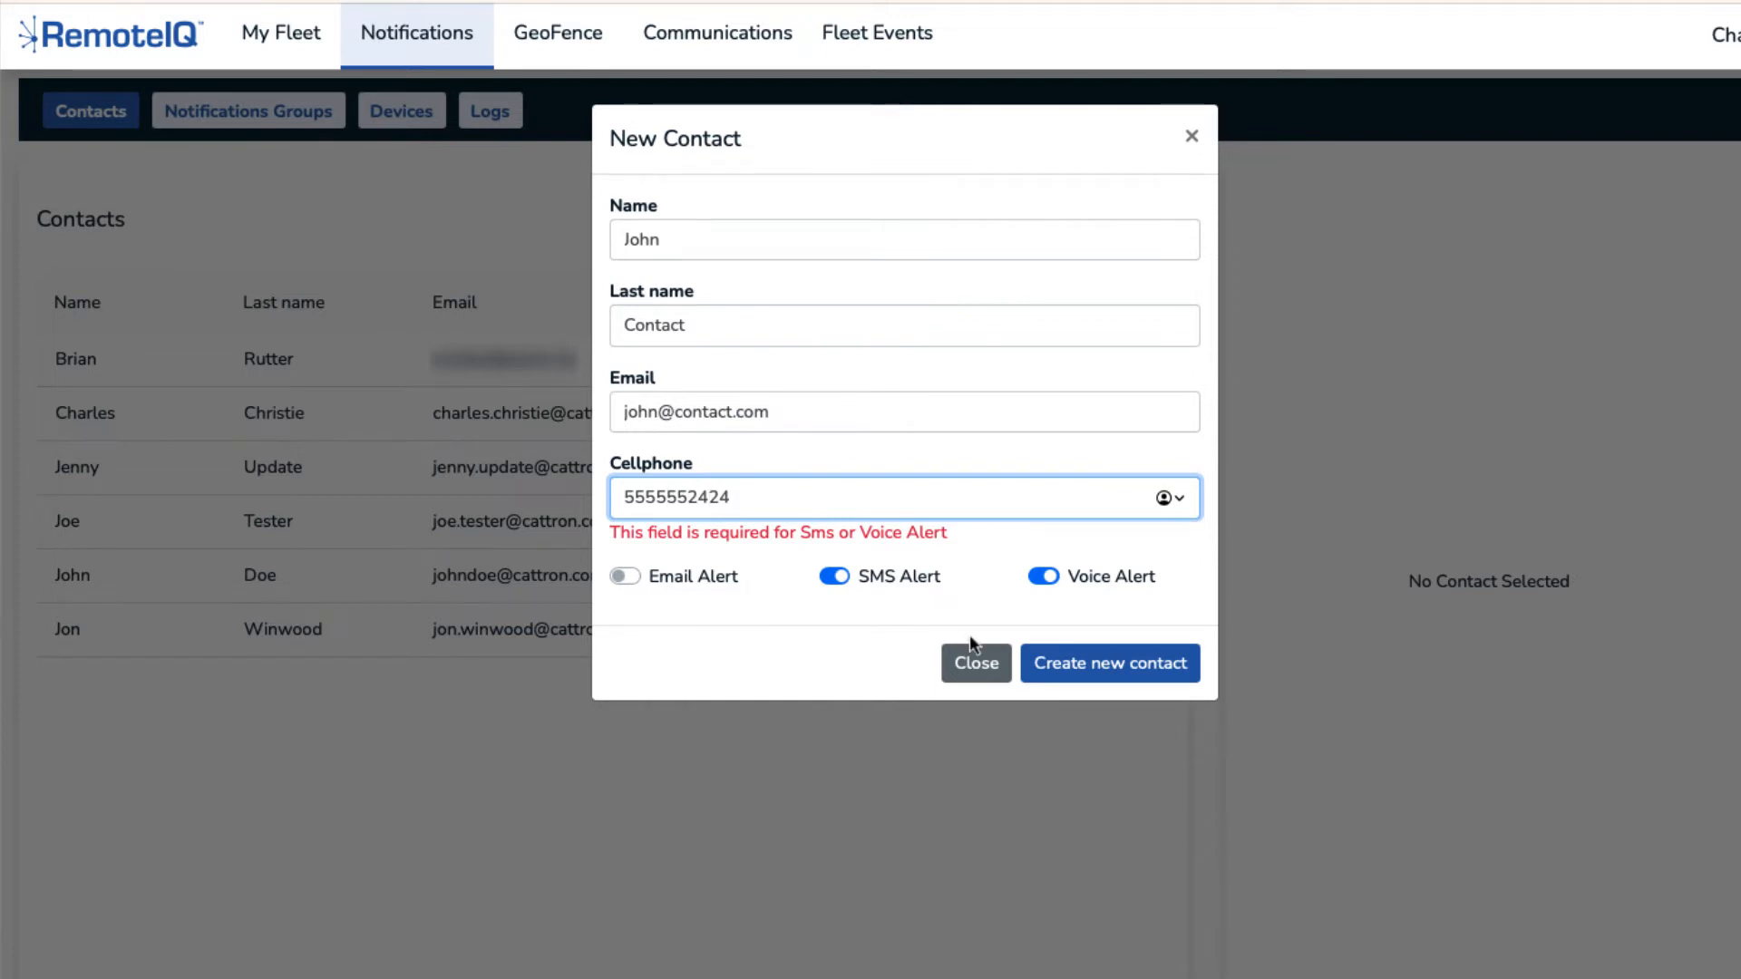
pyautogui.click(1070, 667)
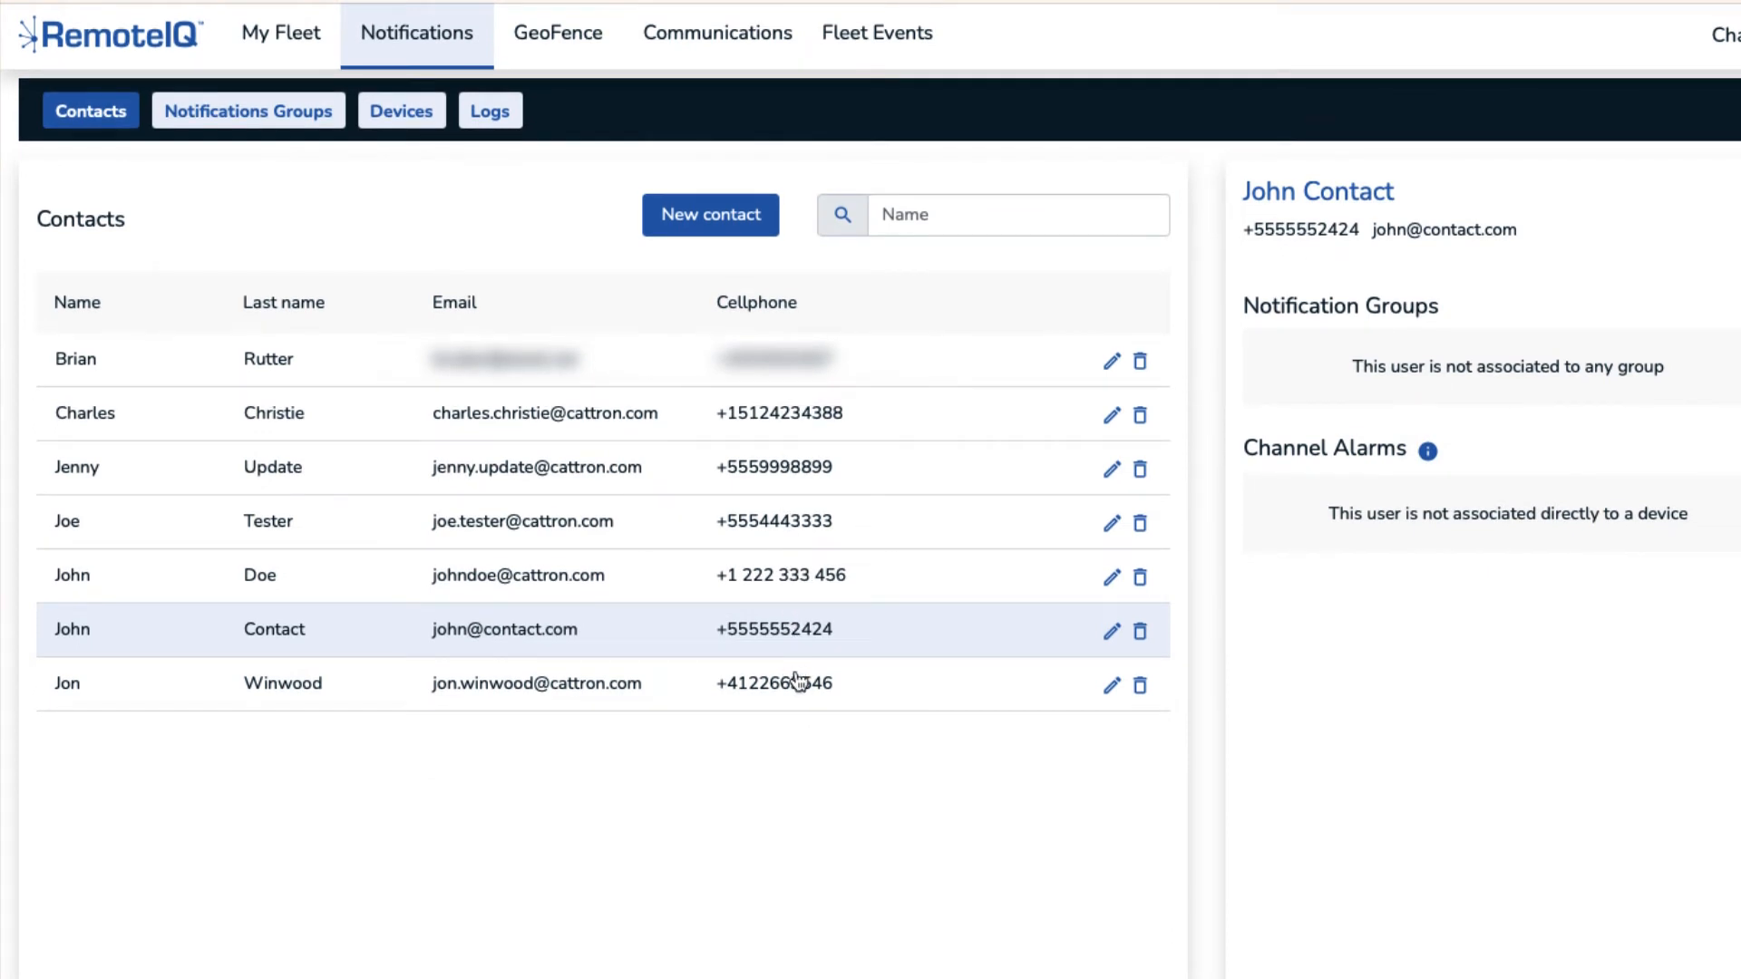
# - Create a notification group named Branch 55
pyautogui.click(256, 125)
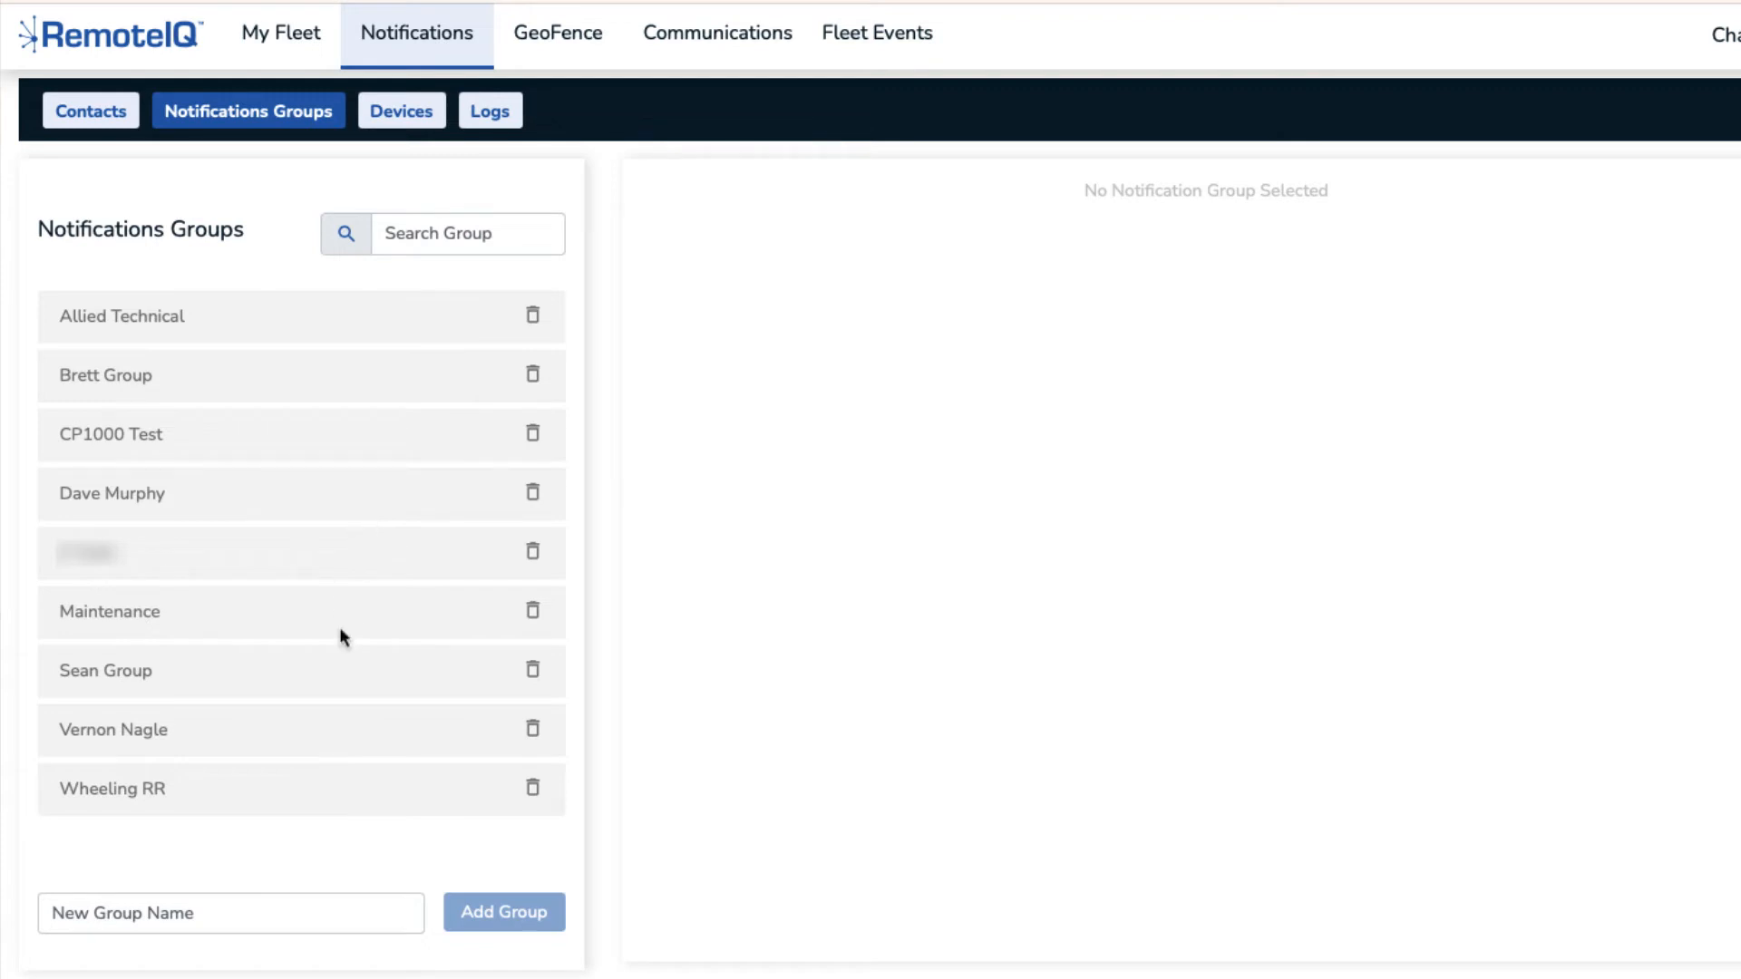
pyautogui.click(275, 914)
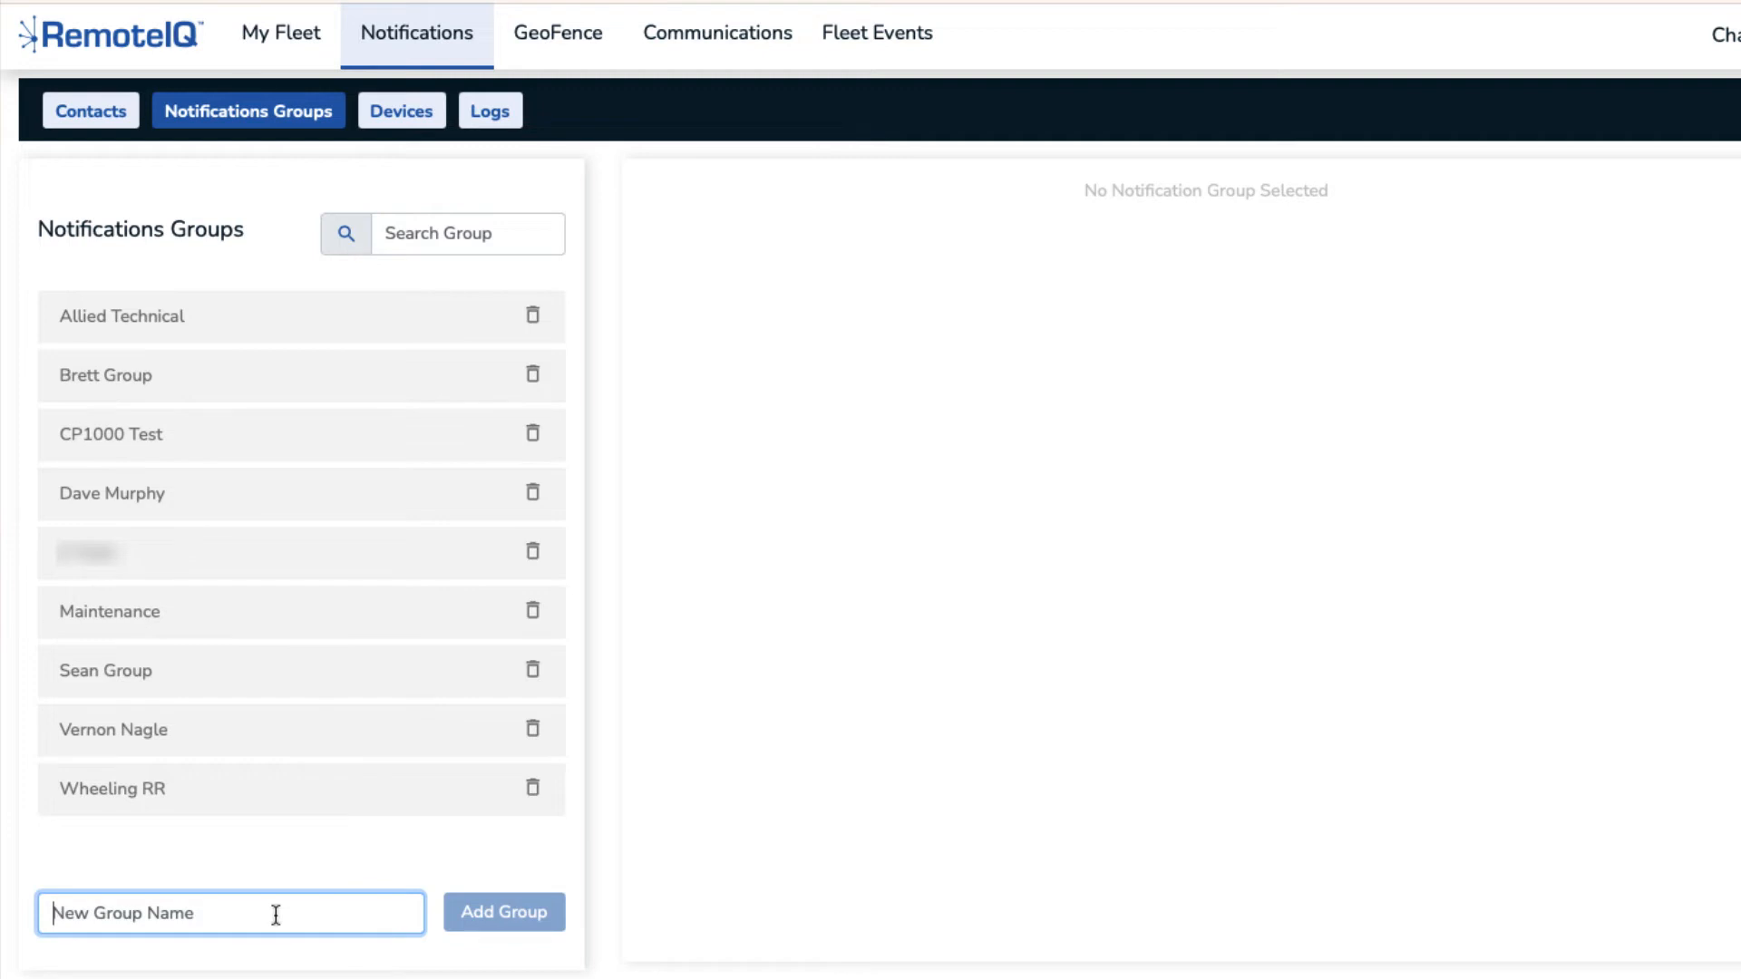
pyautogui.write('Br')
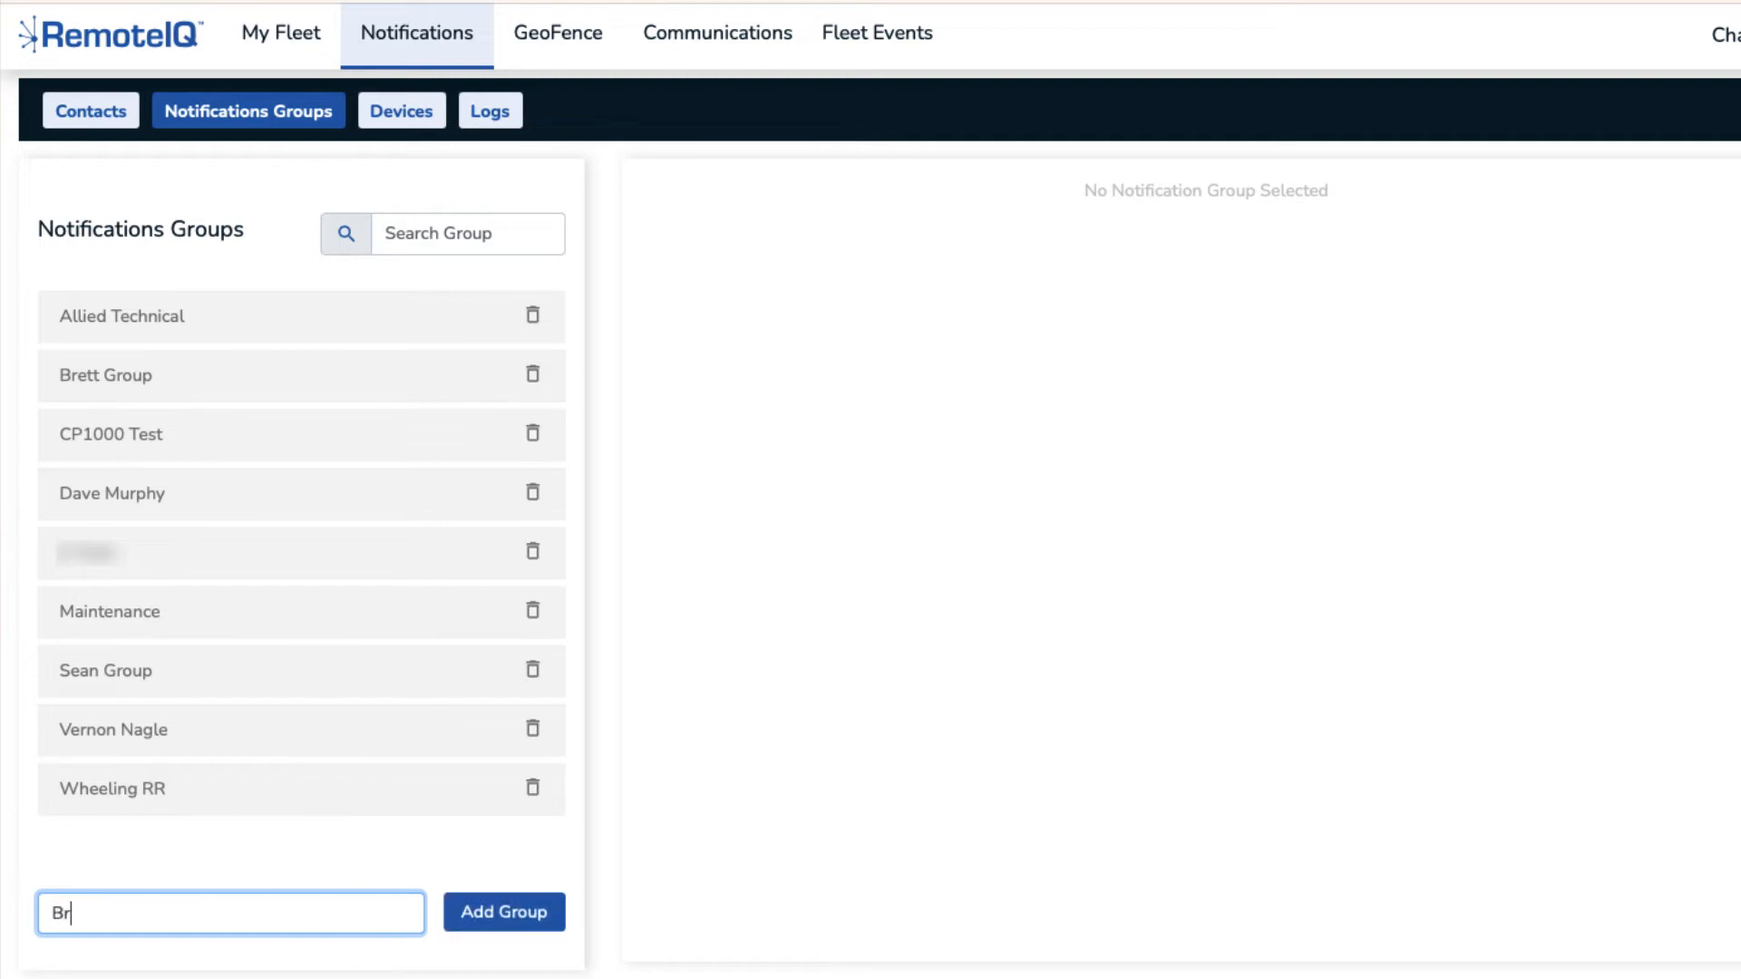
pyautogui.write('anch 55')
pyautogui.click(481, 924)
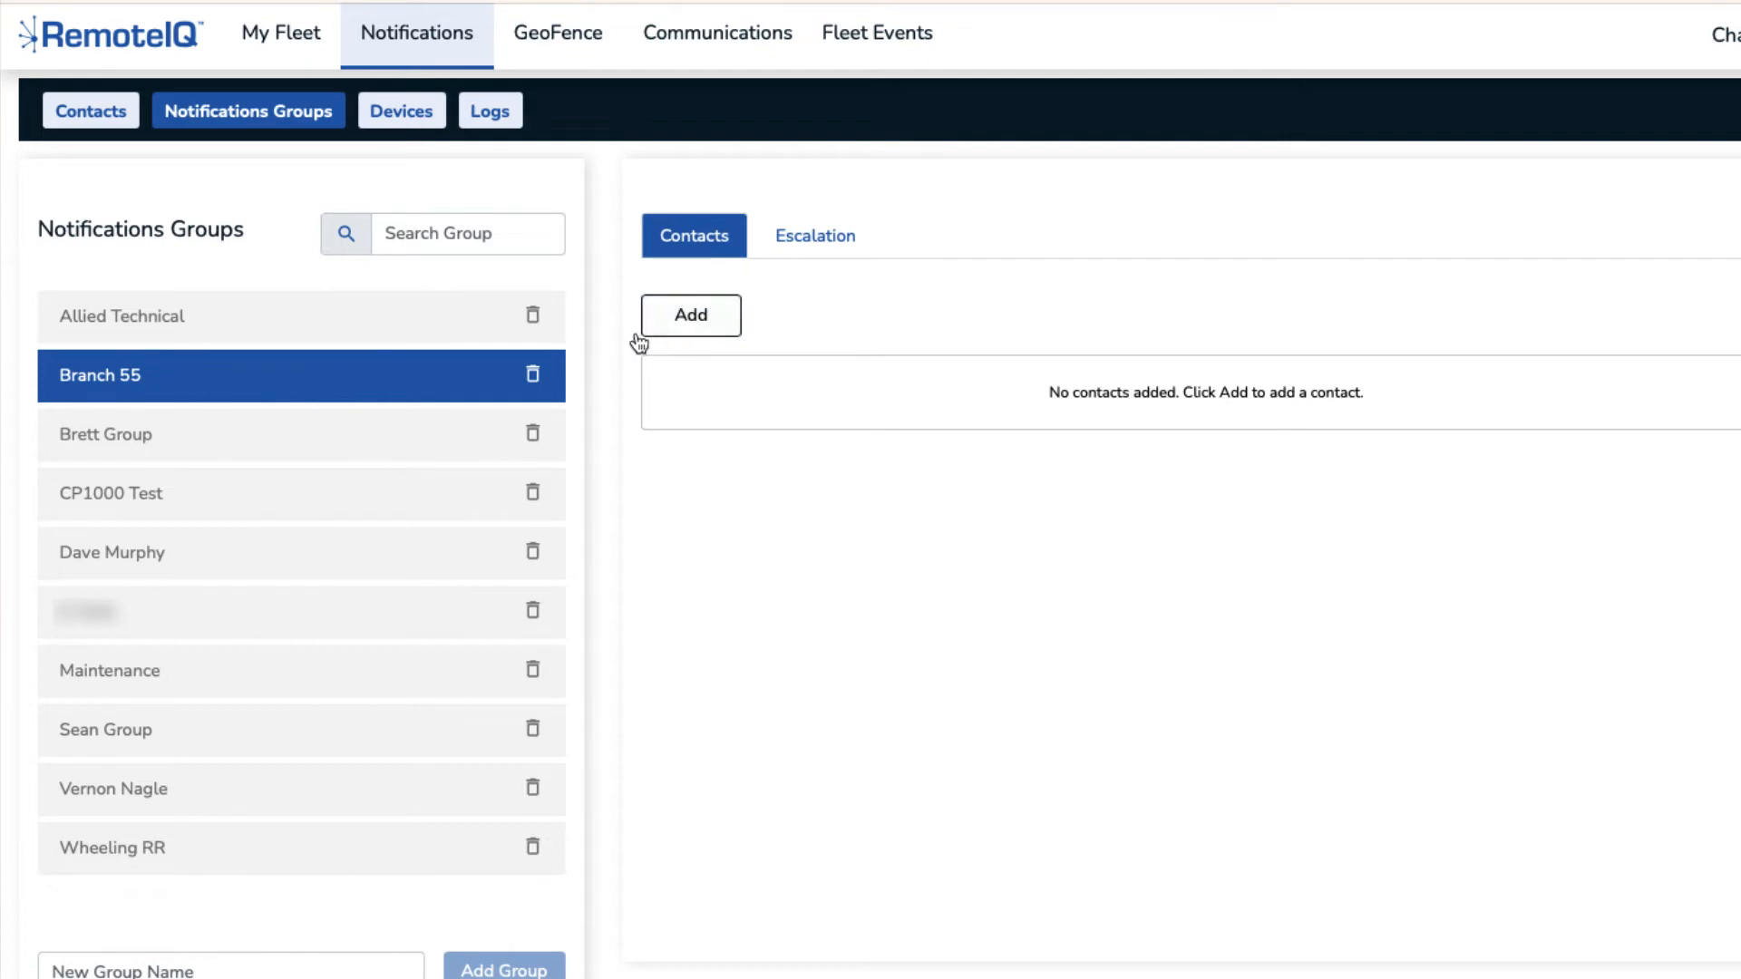
# - Add the fourth, fifth and last listed contacts to the Branch 55 group, and remove the one without any alert methods
pyautogui.click(725, 328)
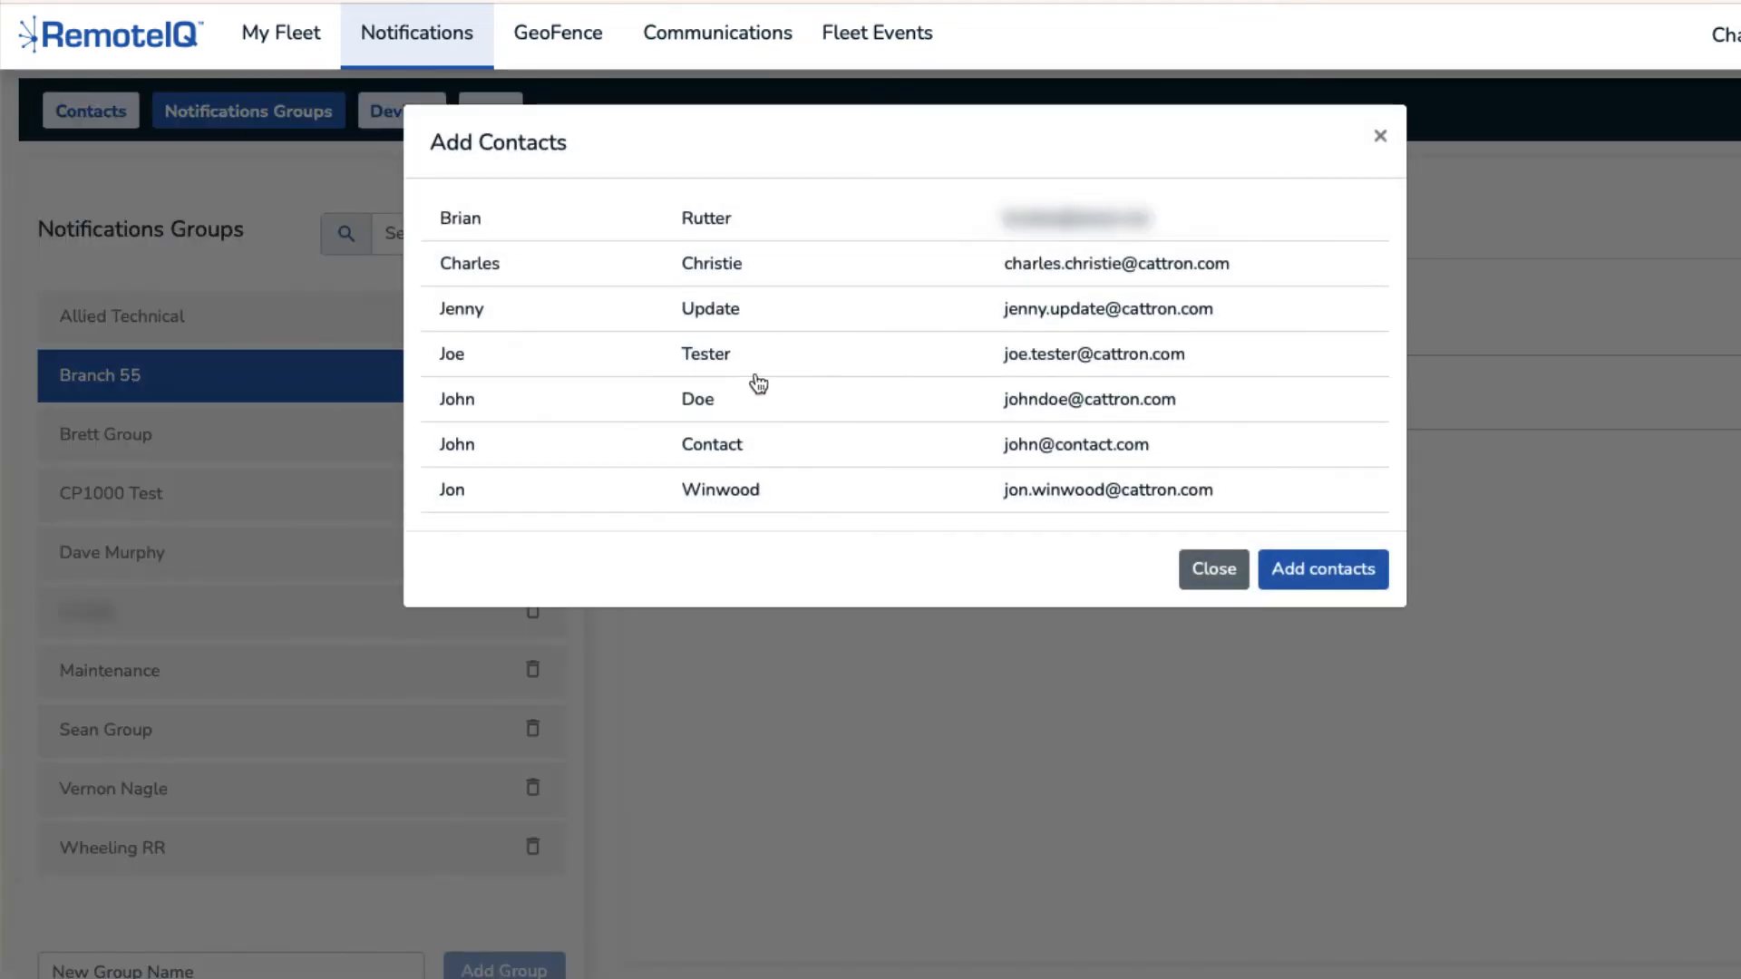
pyautogui.click(772, 372)
pyautogui.click(787, 415)
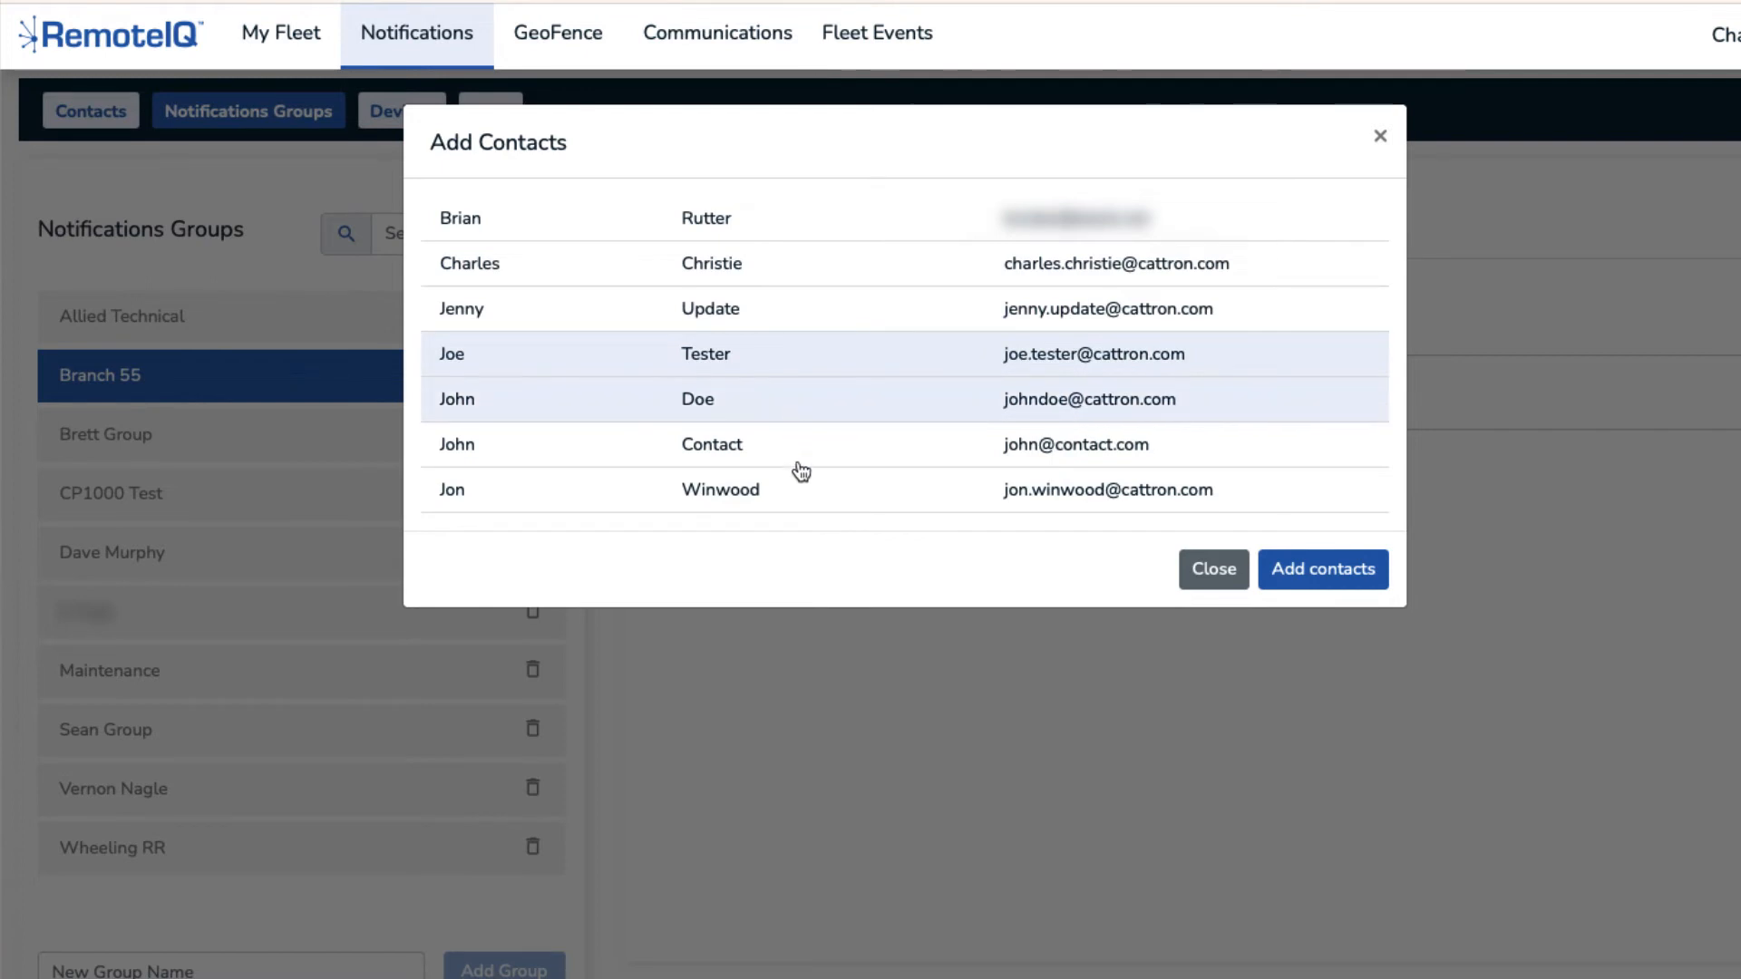
pyautogui.click(802, 492)
pyautogui.click(1298, 580)
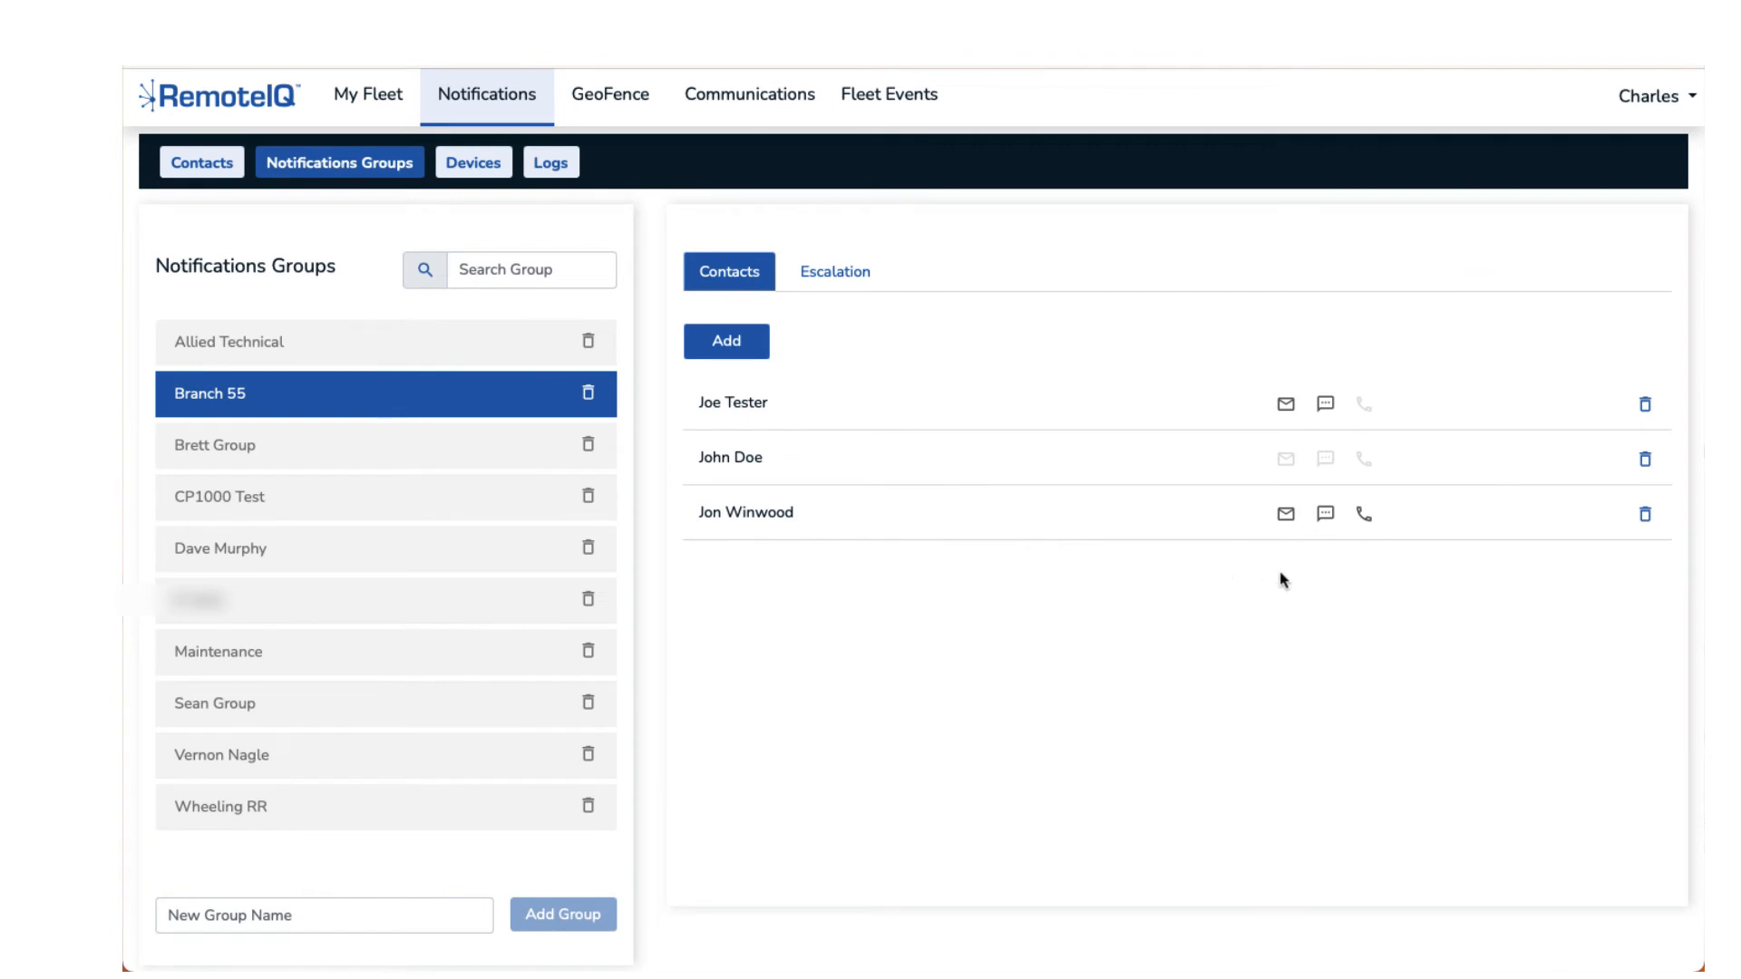
pyautogui.click(1646, 460)
pyautogui.click(1117, 526)
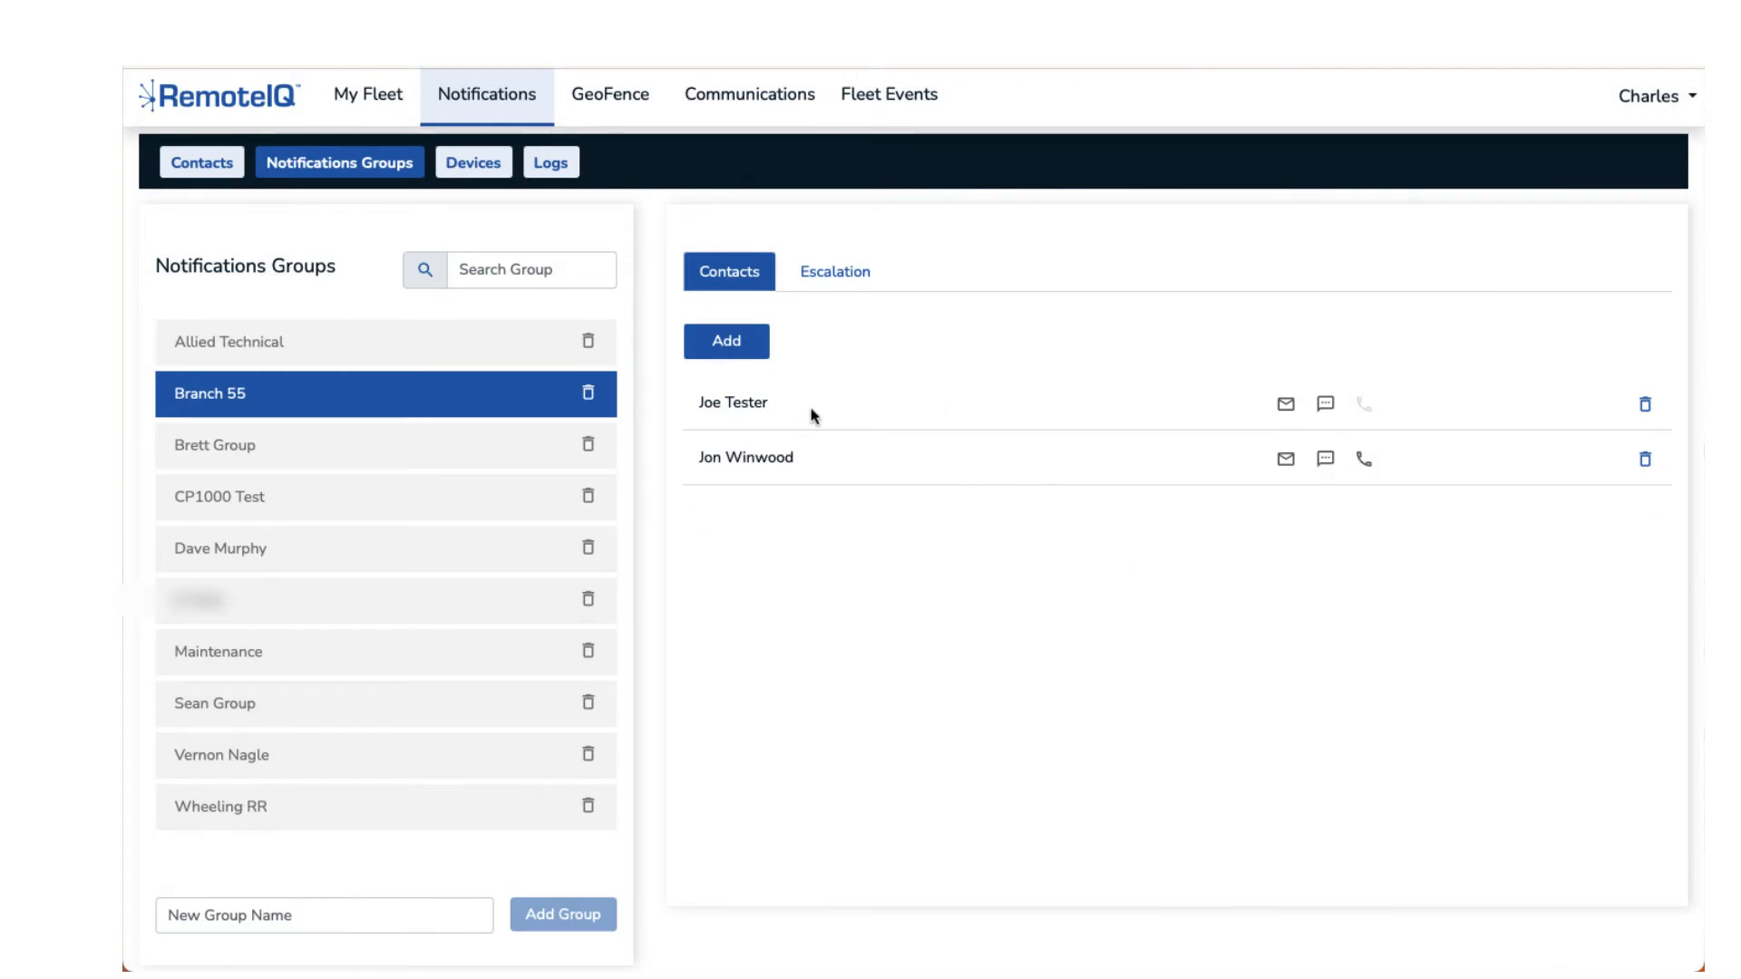
# - Enable escalation for the Branch 55 group and move the second contact to the first place in the order
pyautogui.click(836, 272)
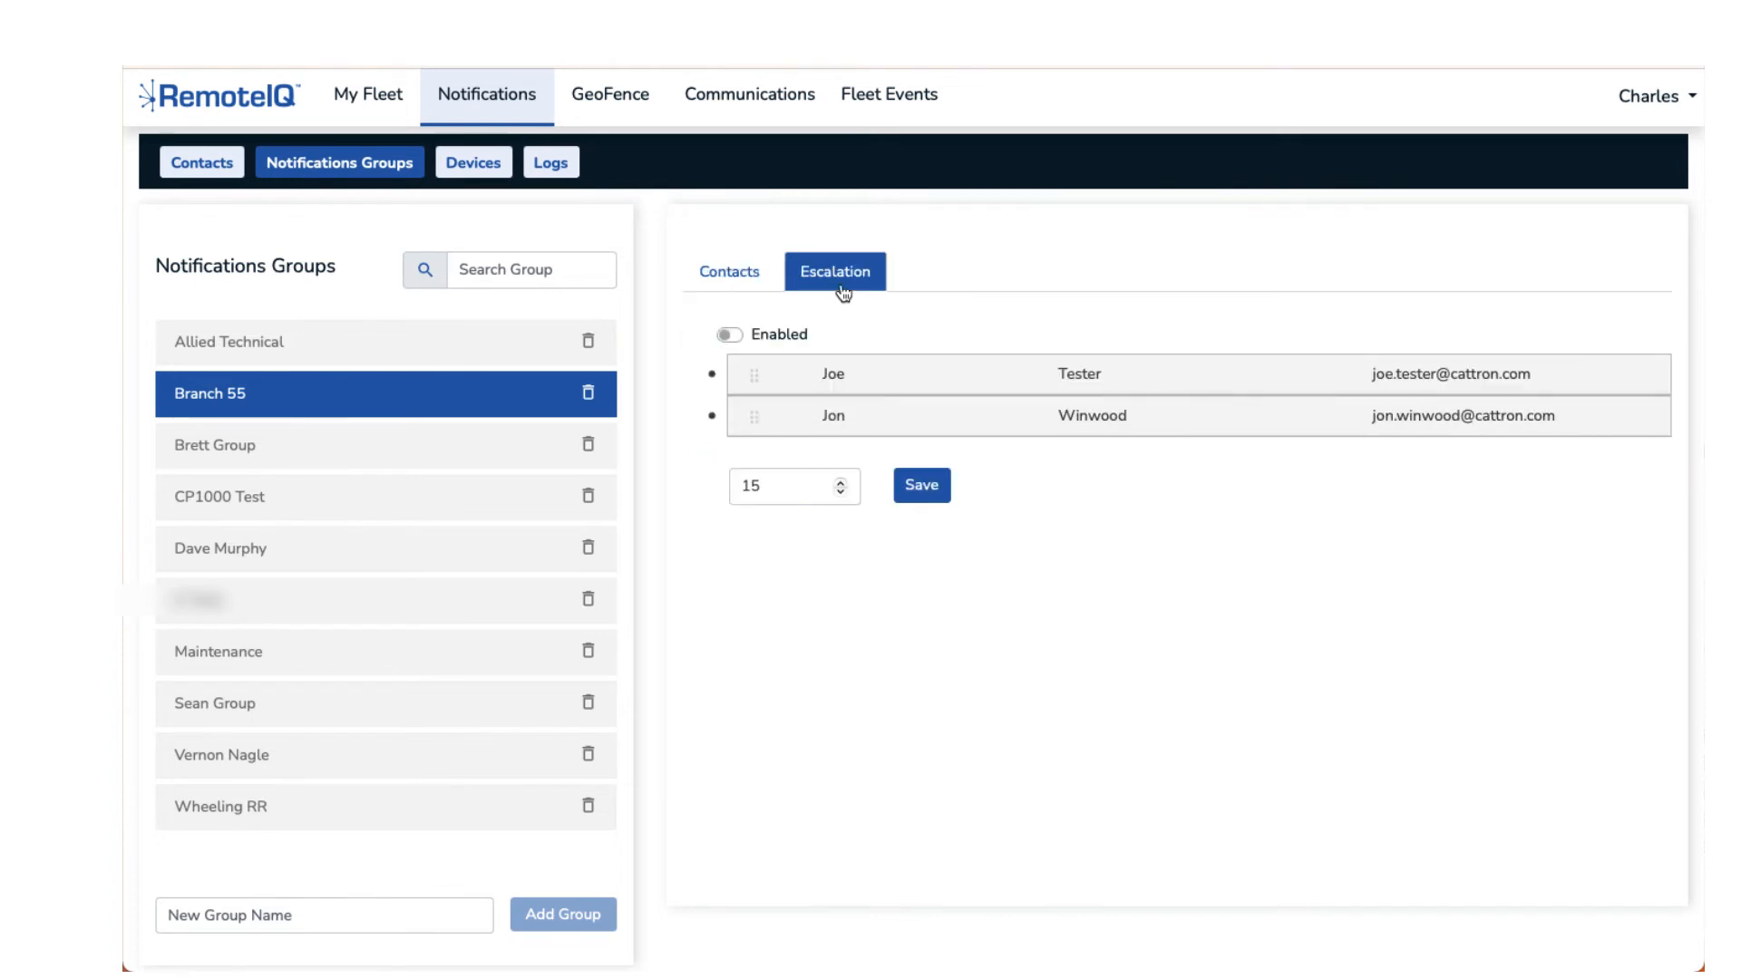
pyautogui.click(738, 337)
pyautogui.moveTo(754, 427); pyautogui.dragTo(766, 381)
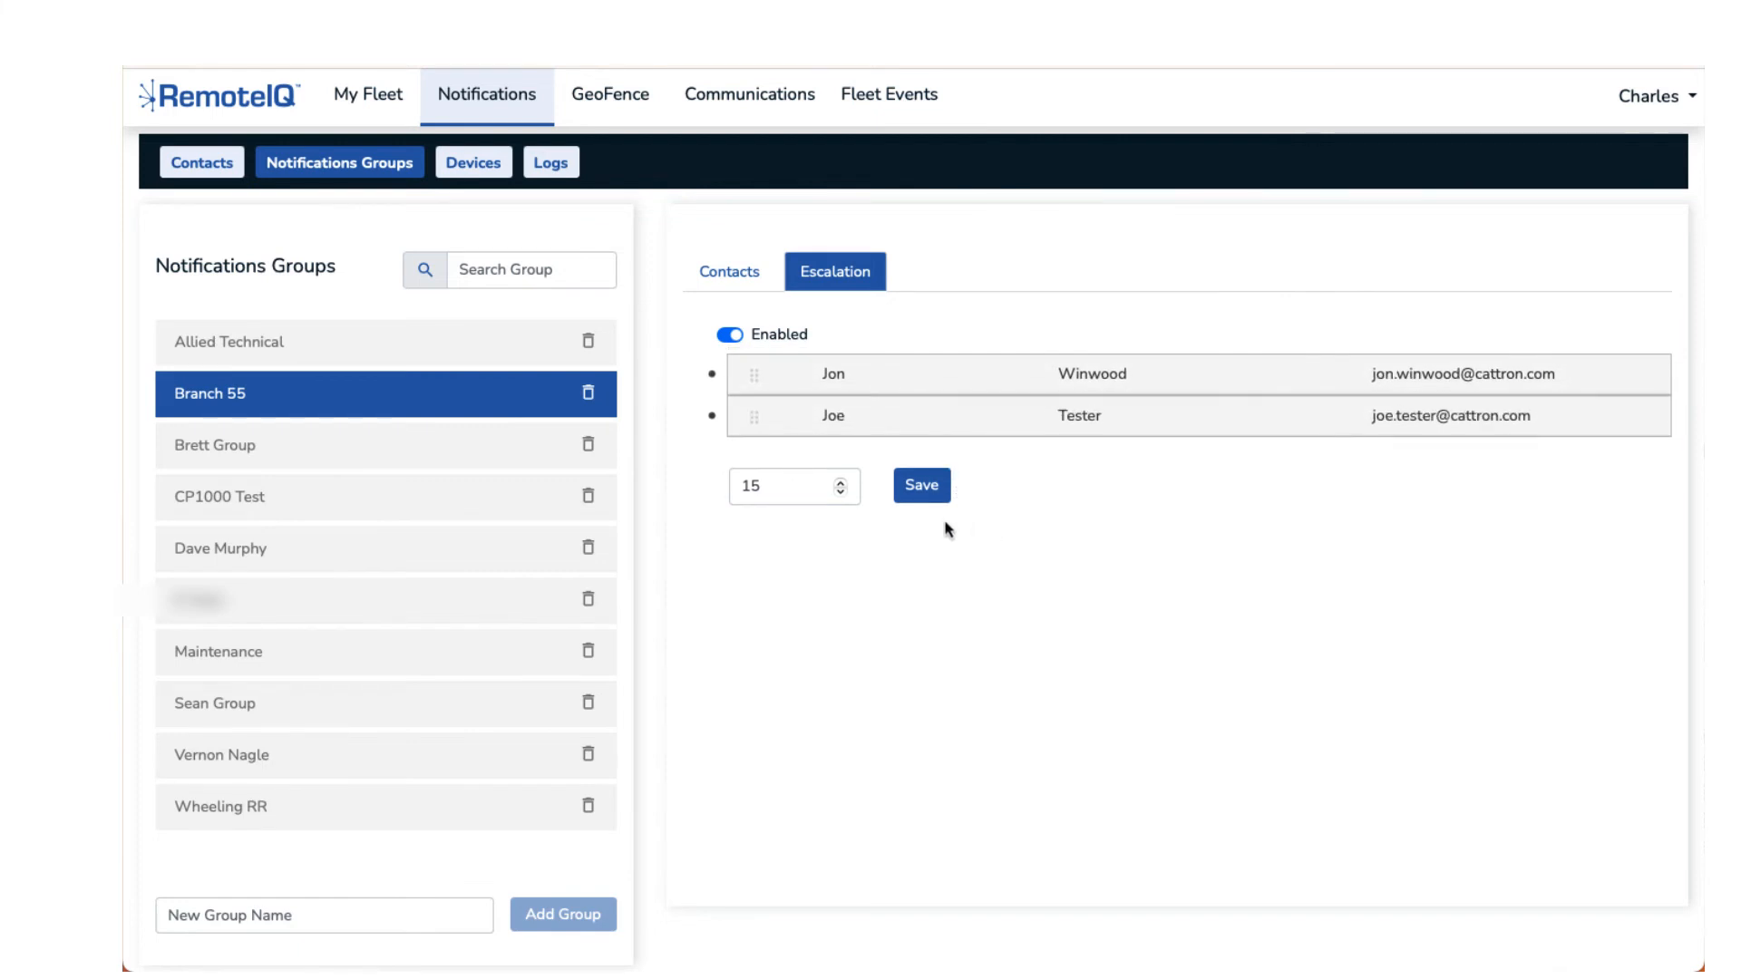
# - Set the Branch 55 escalation interval to 1 and save the escalation settings
pyautogui.doubleClick(744, 484)
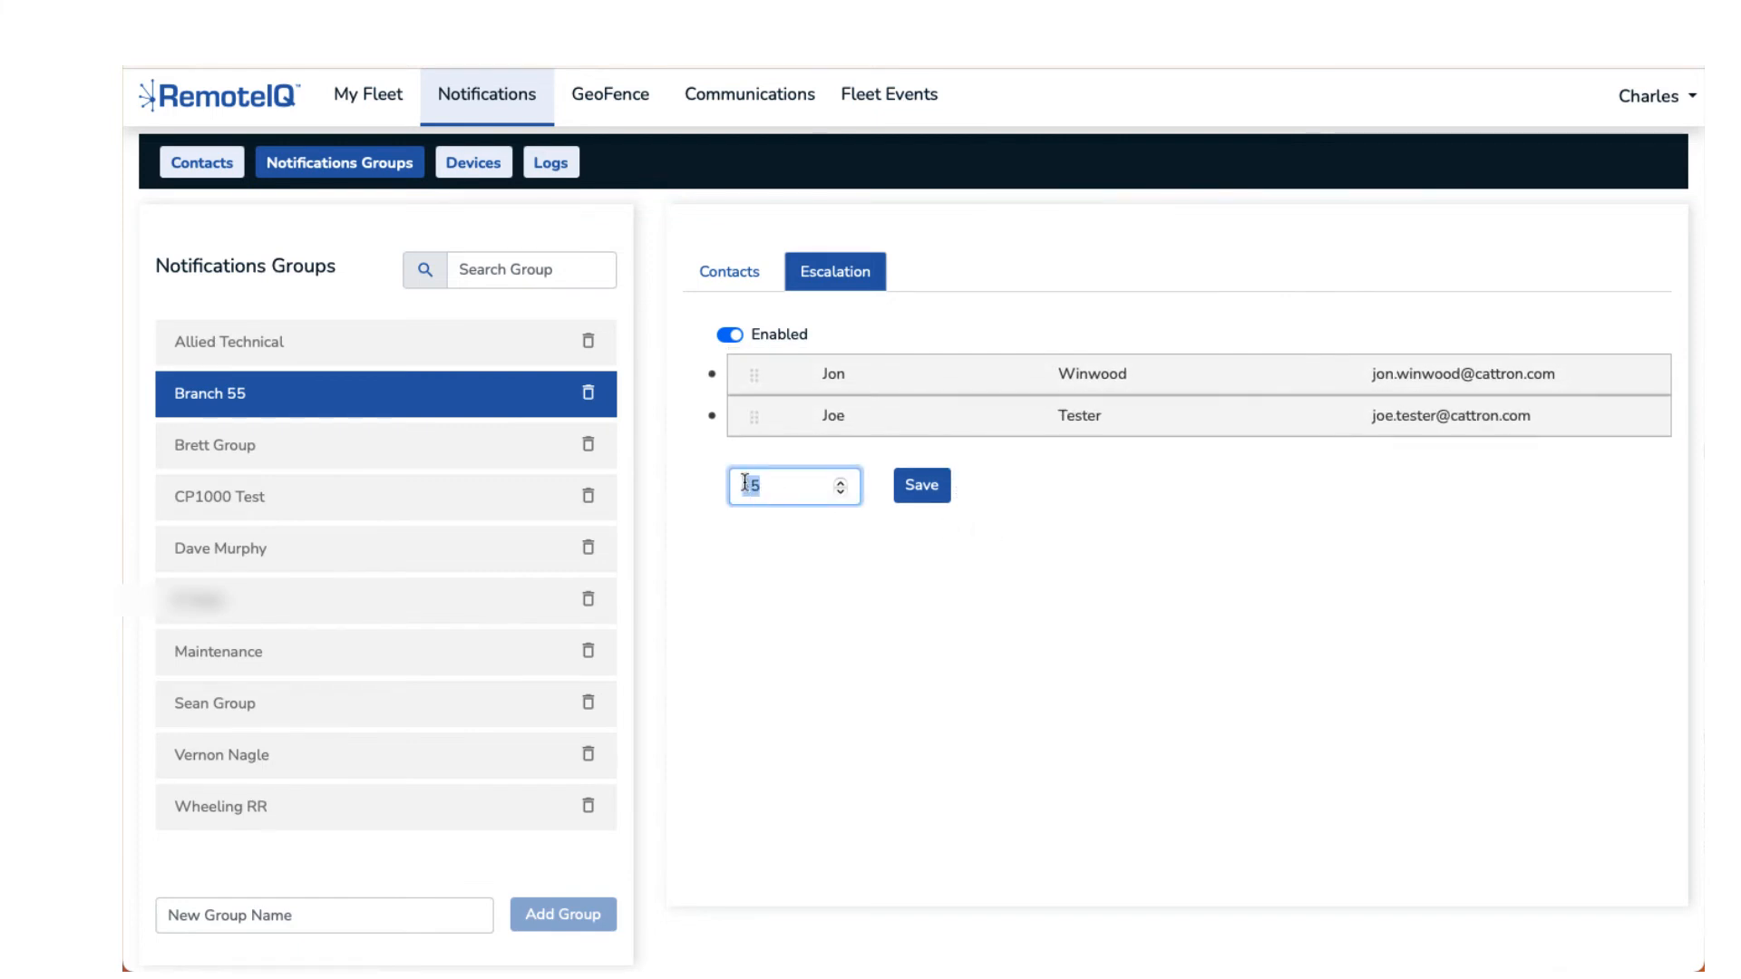
pyautogui.write('1')
pyautogui.click(815, 583)
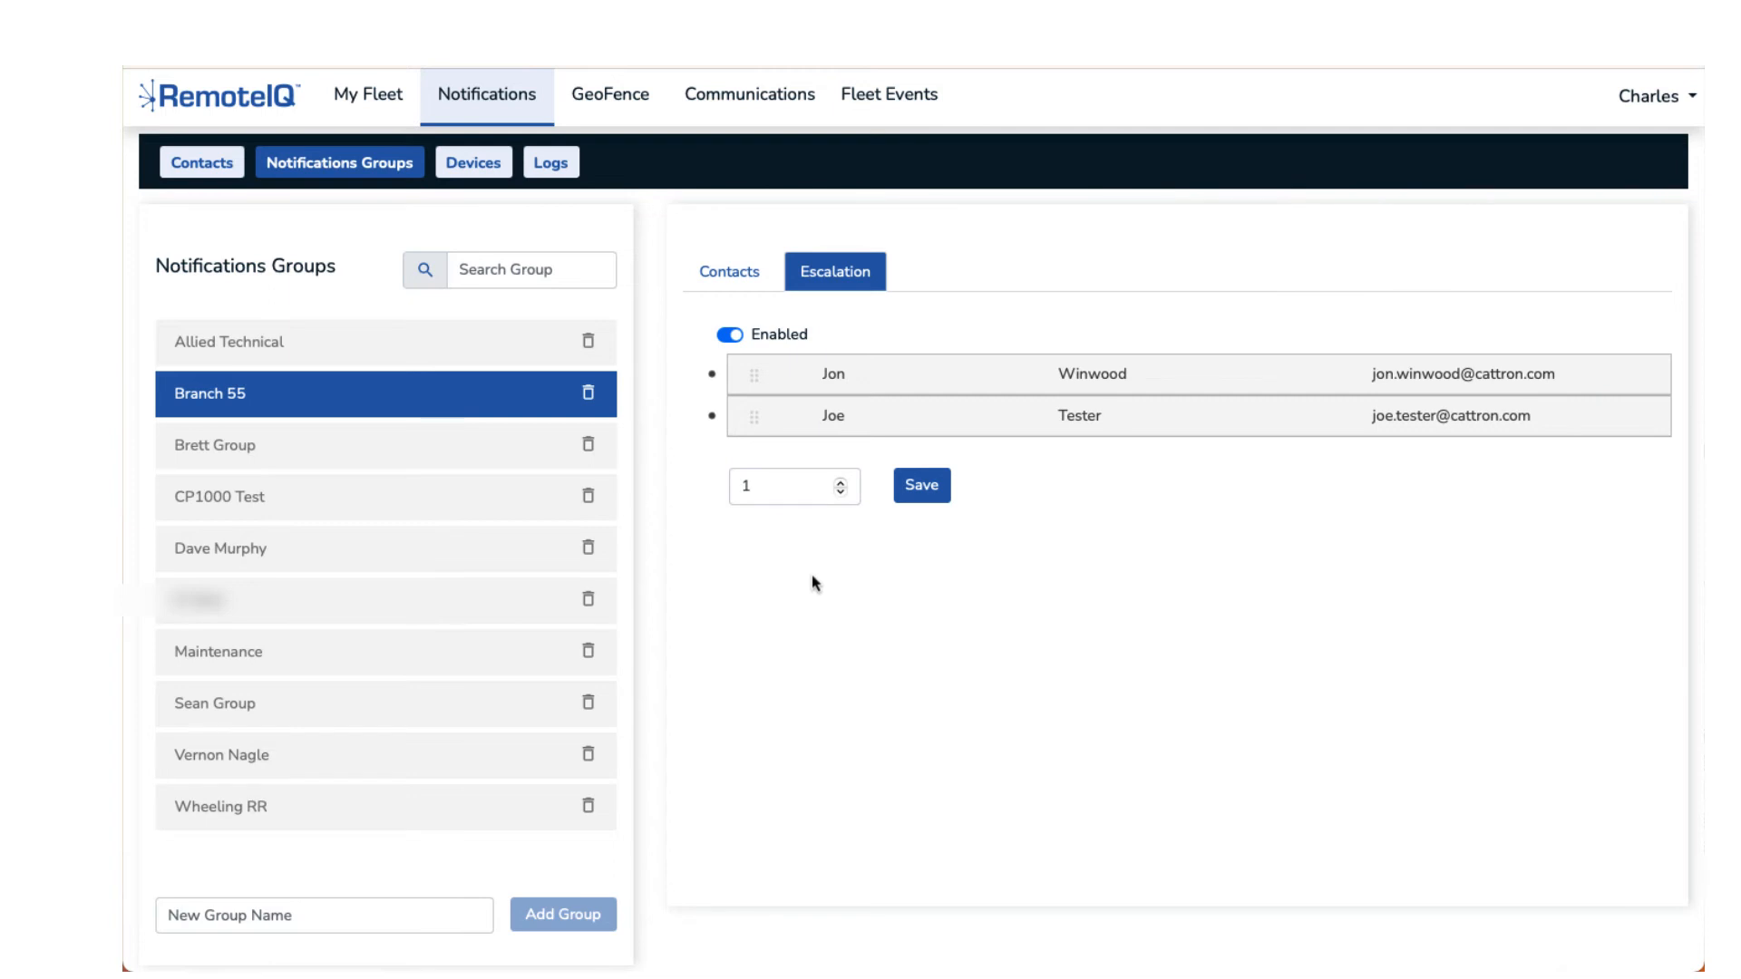
pyautogui.click(925, 501)
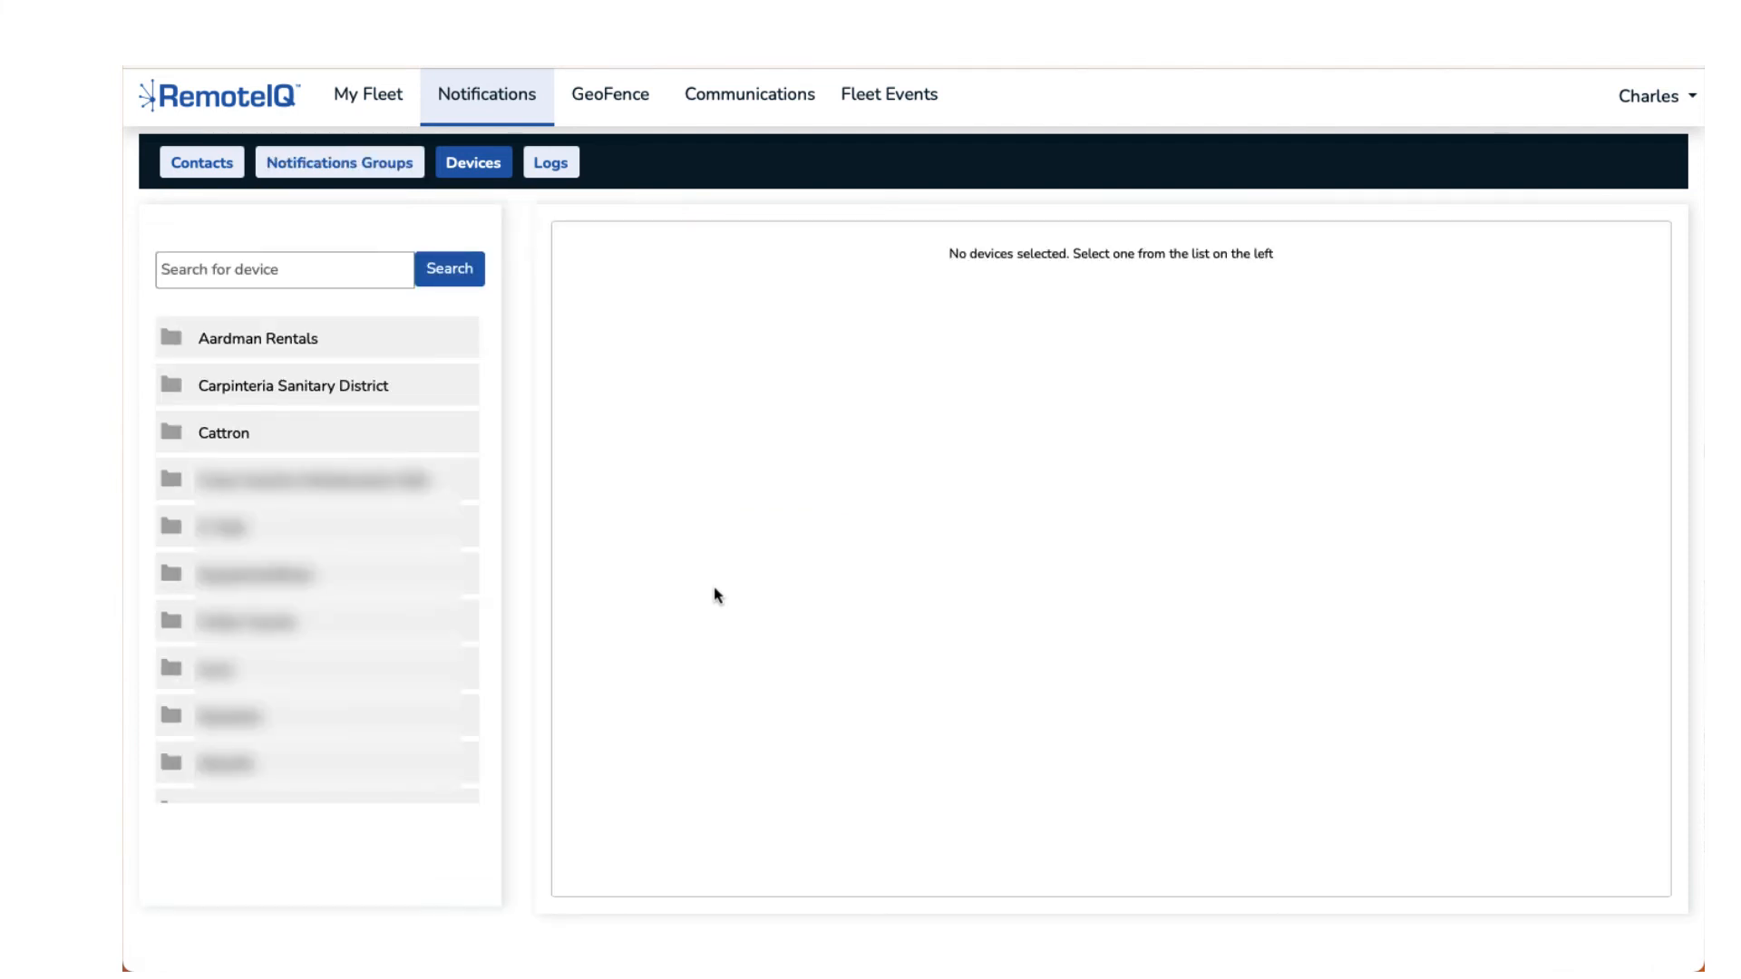
# - For Liftstation 7 under Carpinteria Sanitary District, enable the Power Out channel for the Branch 55 notification group and save
pyautogui.click(405, 397)
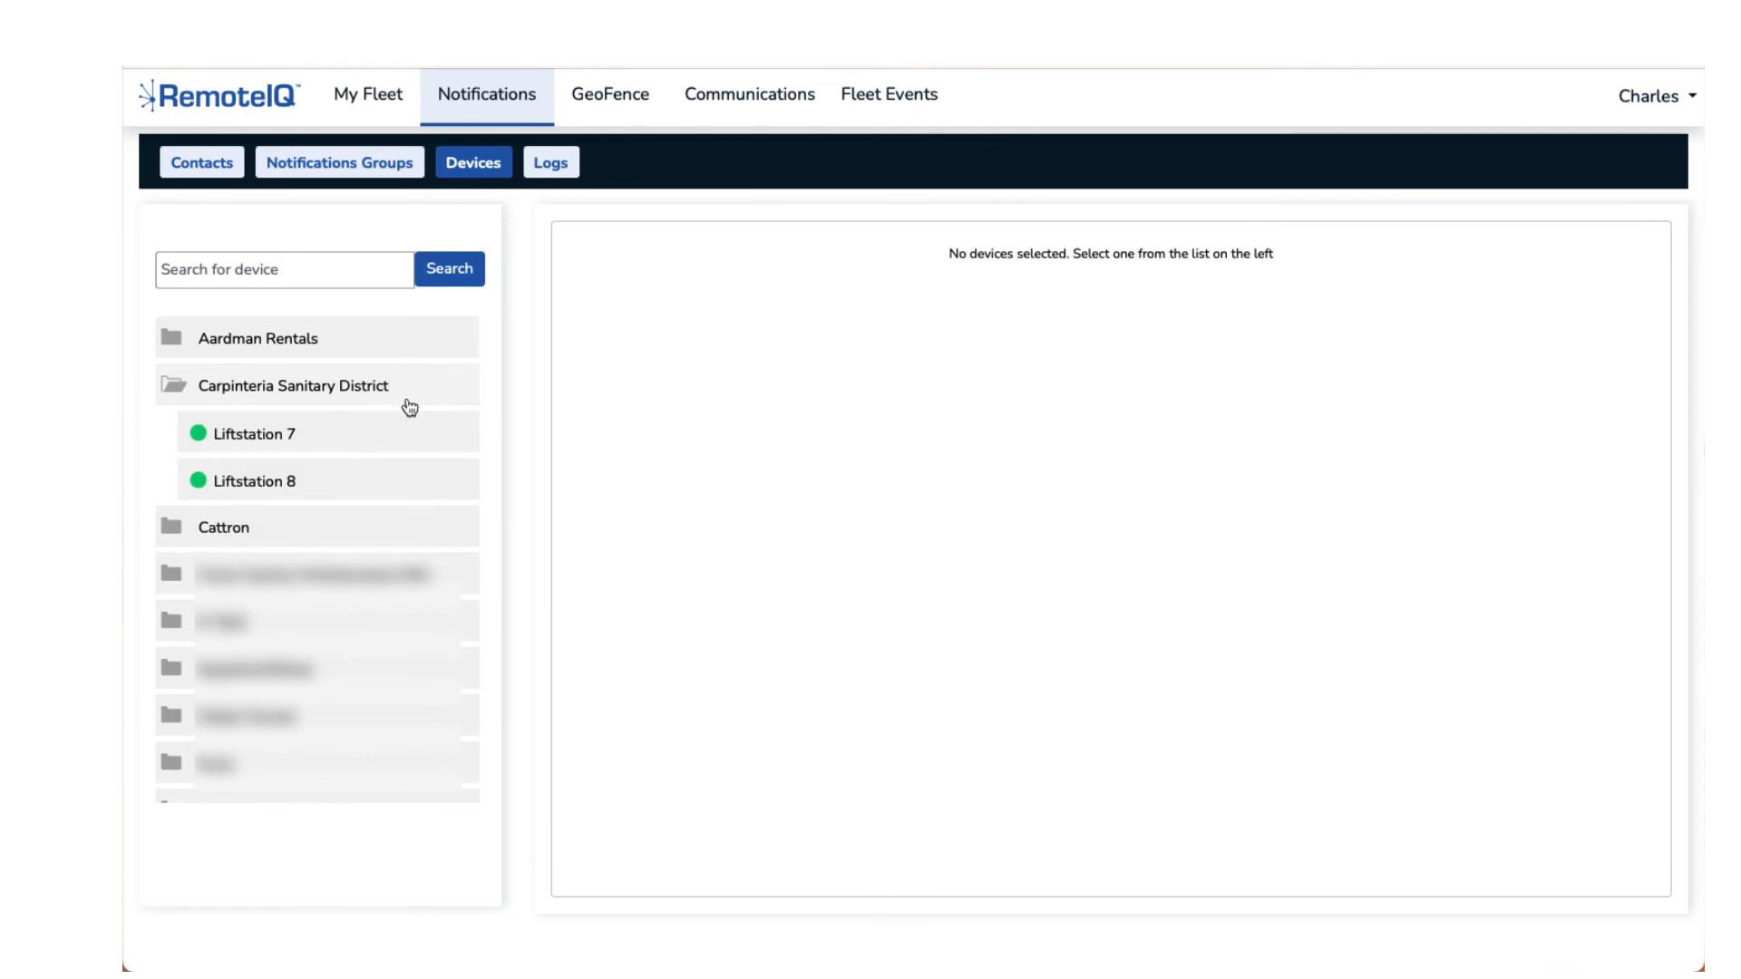
pyautogui.click(374, 453)
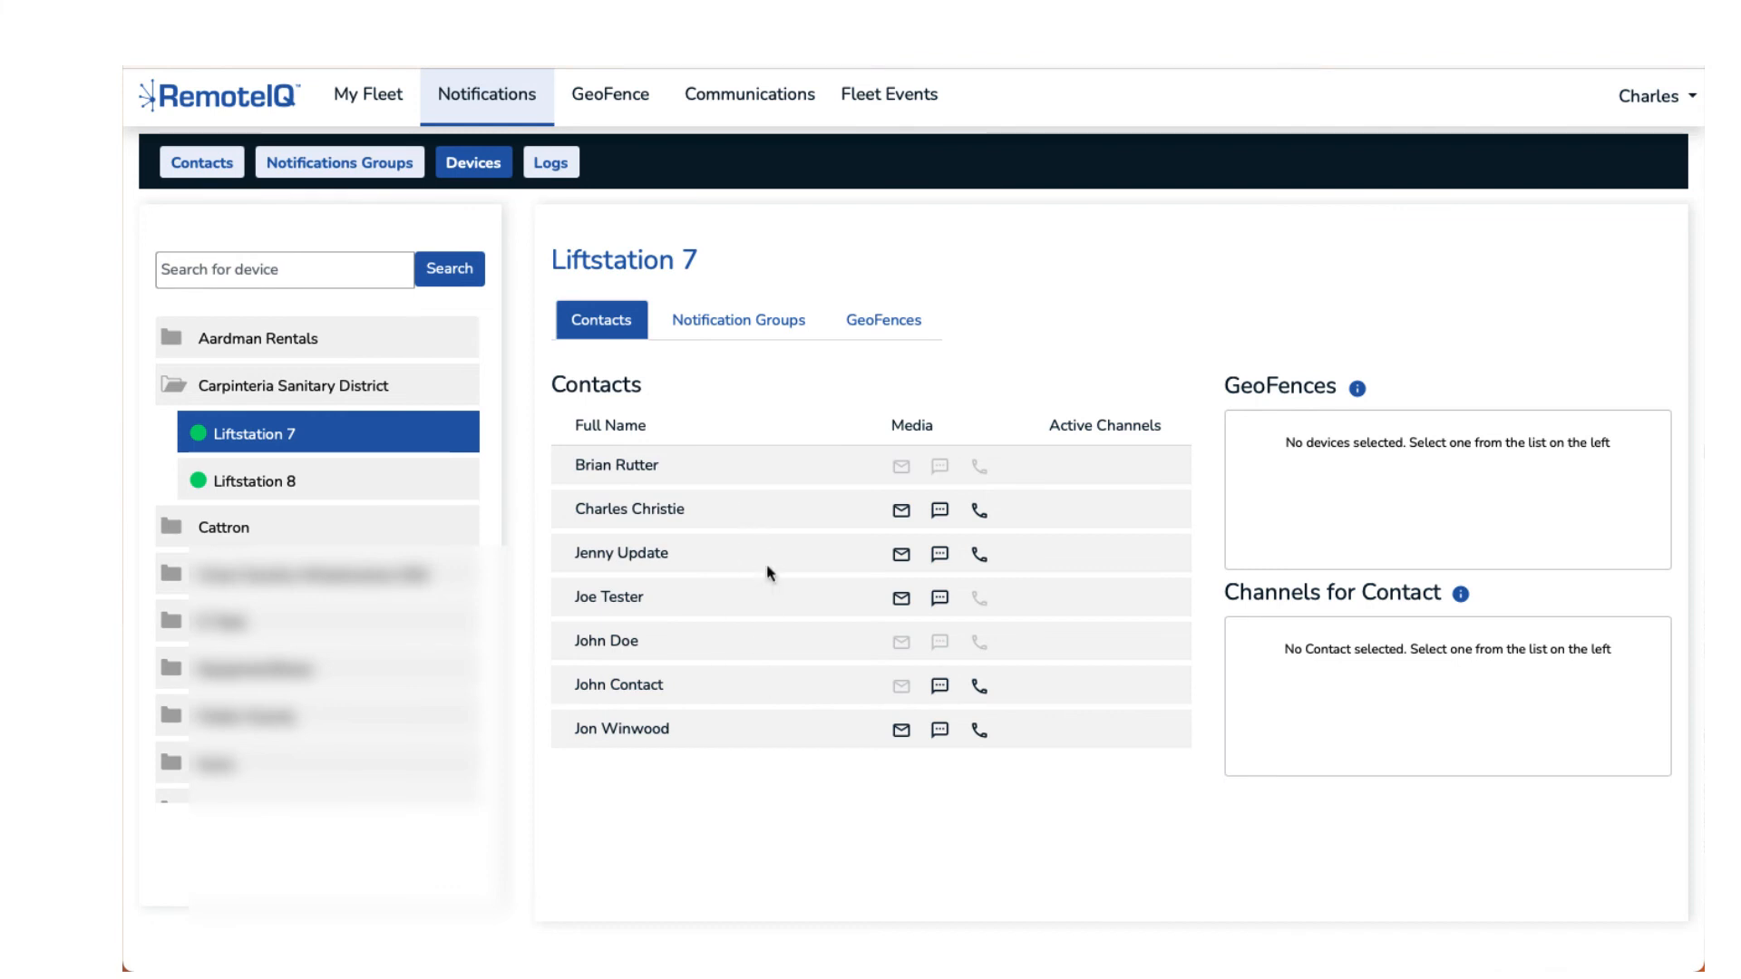
pyautogui.click(764, 334)
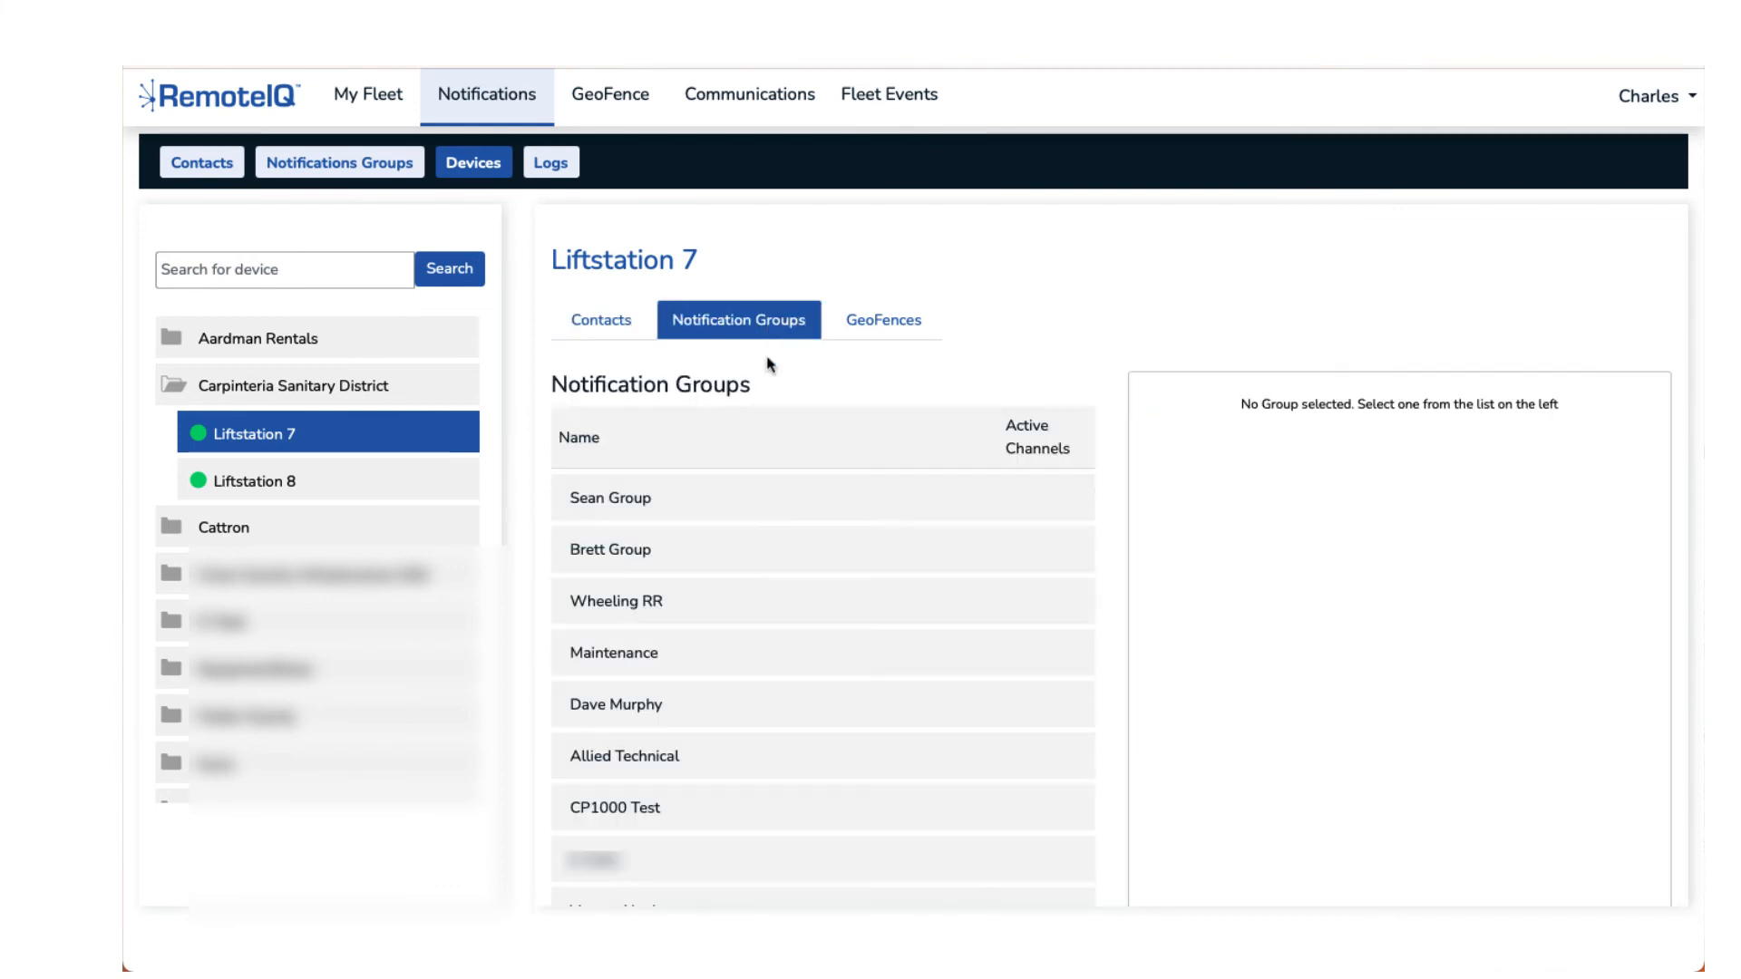
pyautogui.scroll(-1, 766, 564)
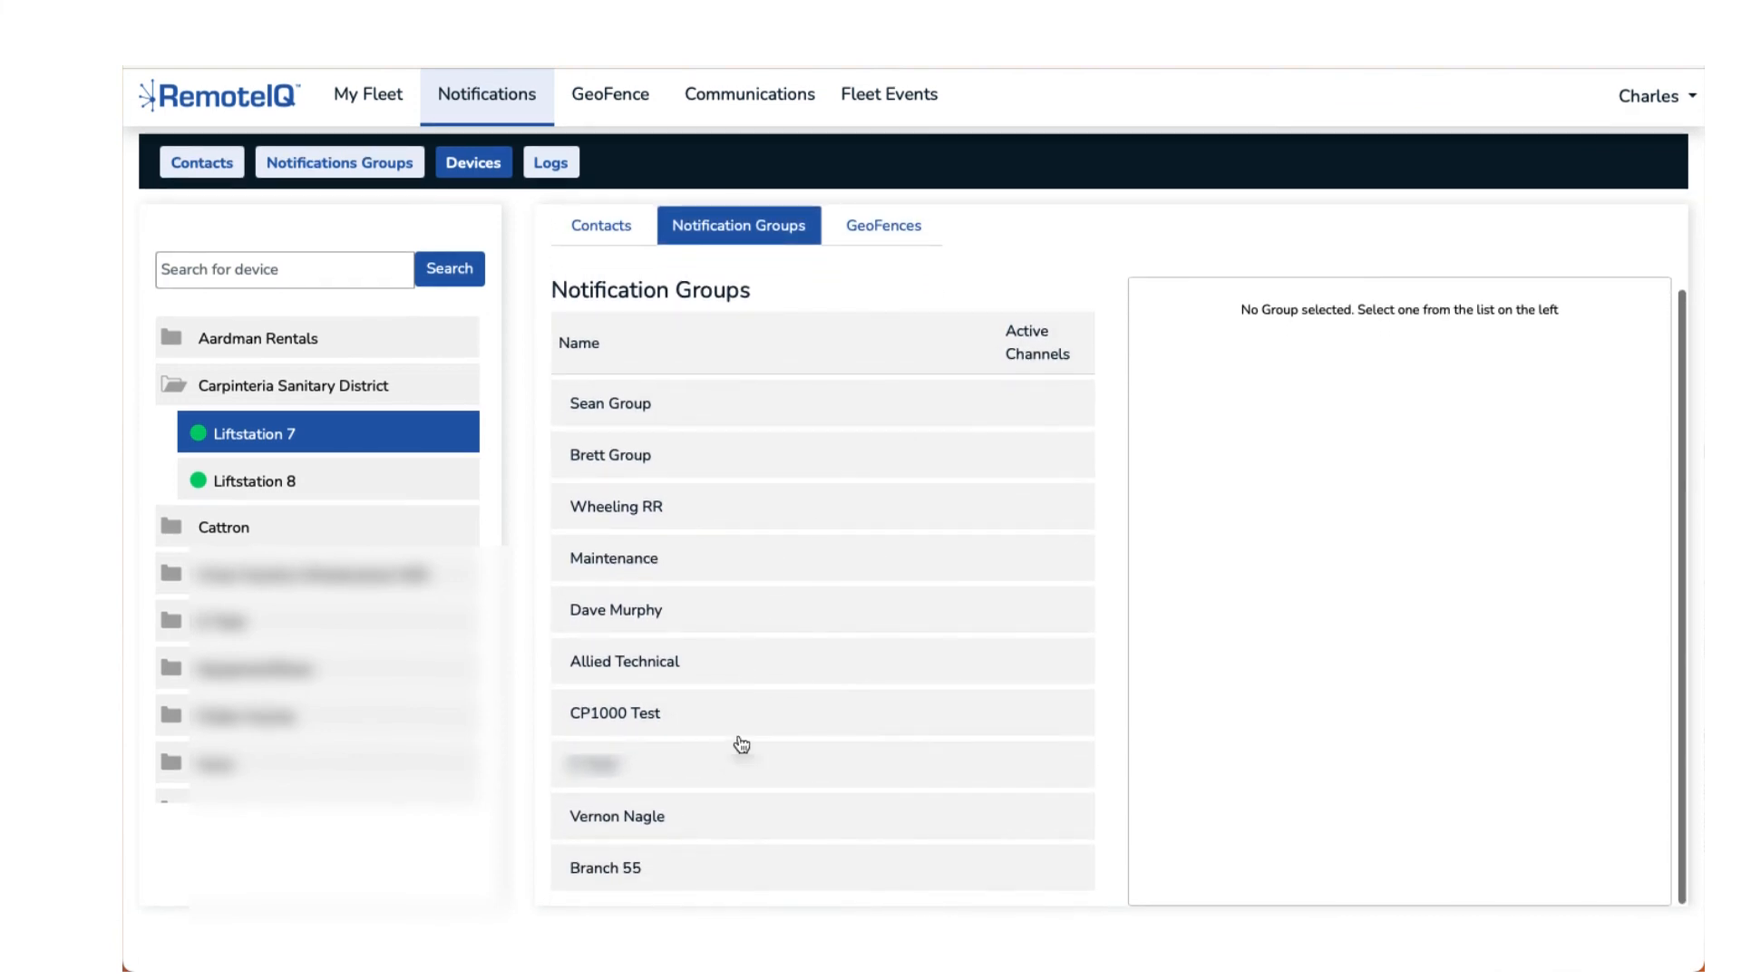
pyautogui.click(744, 873)
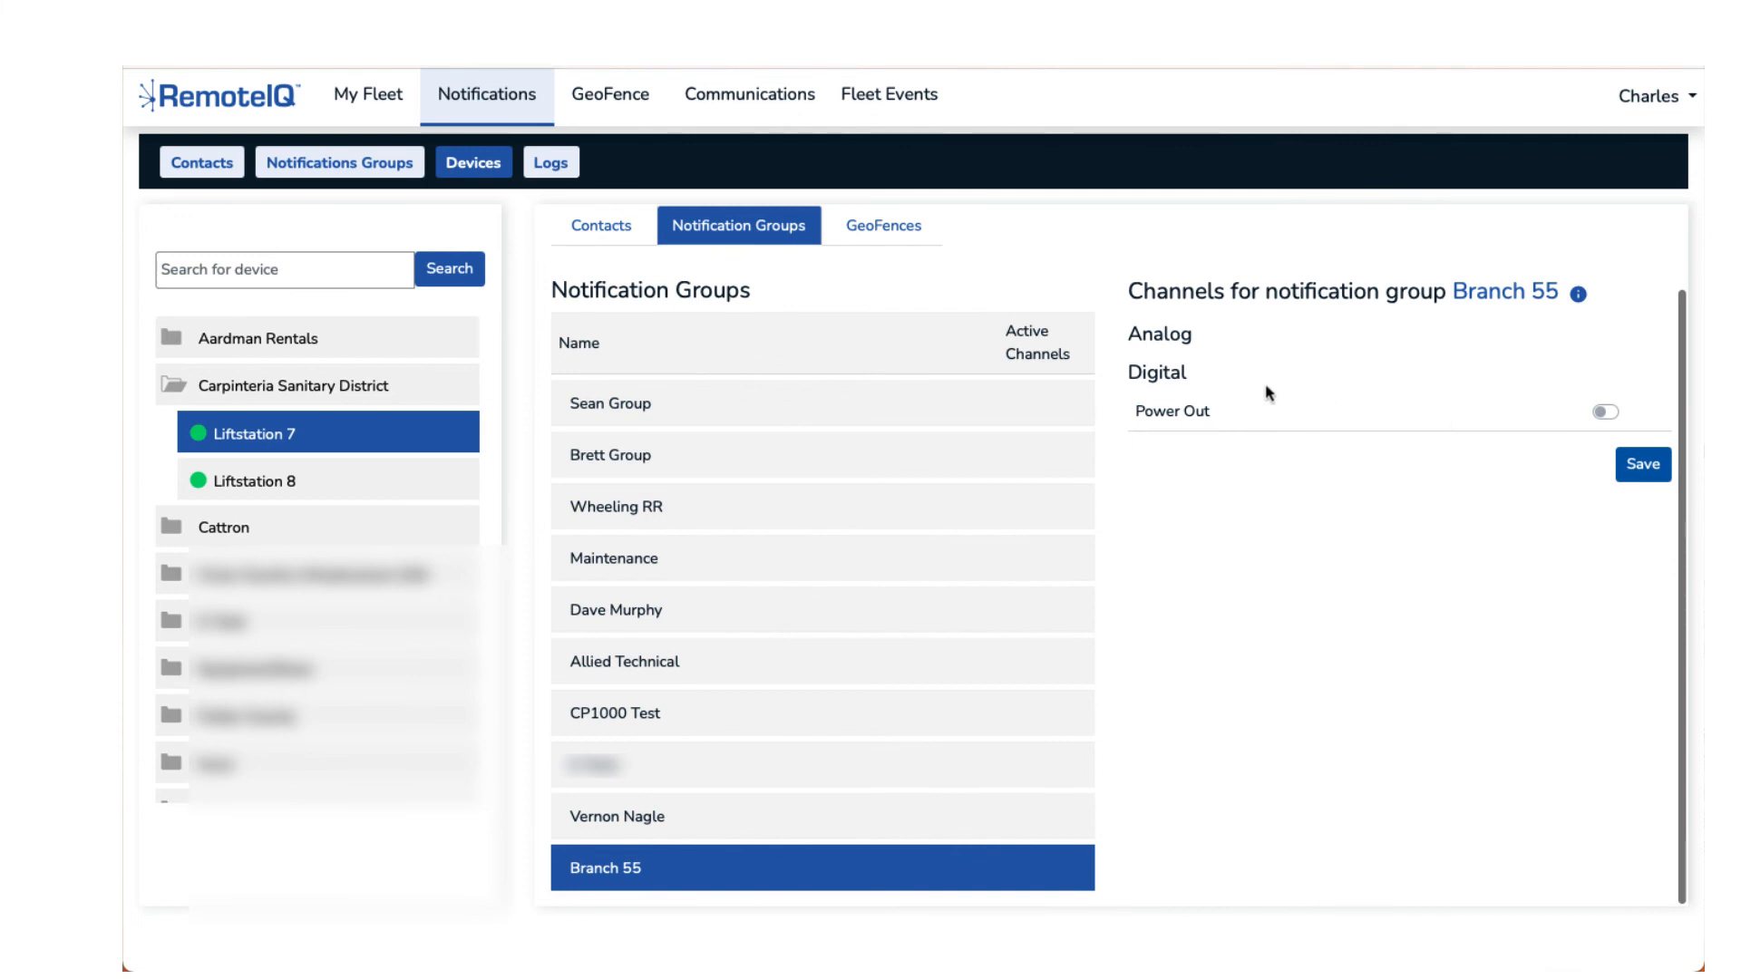
pyautogui.click(1612, 423)
pyautogui.click(1644, 466)
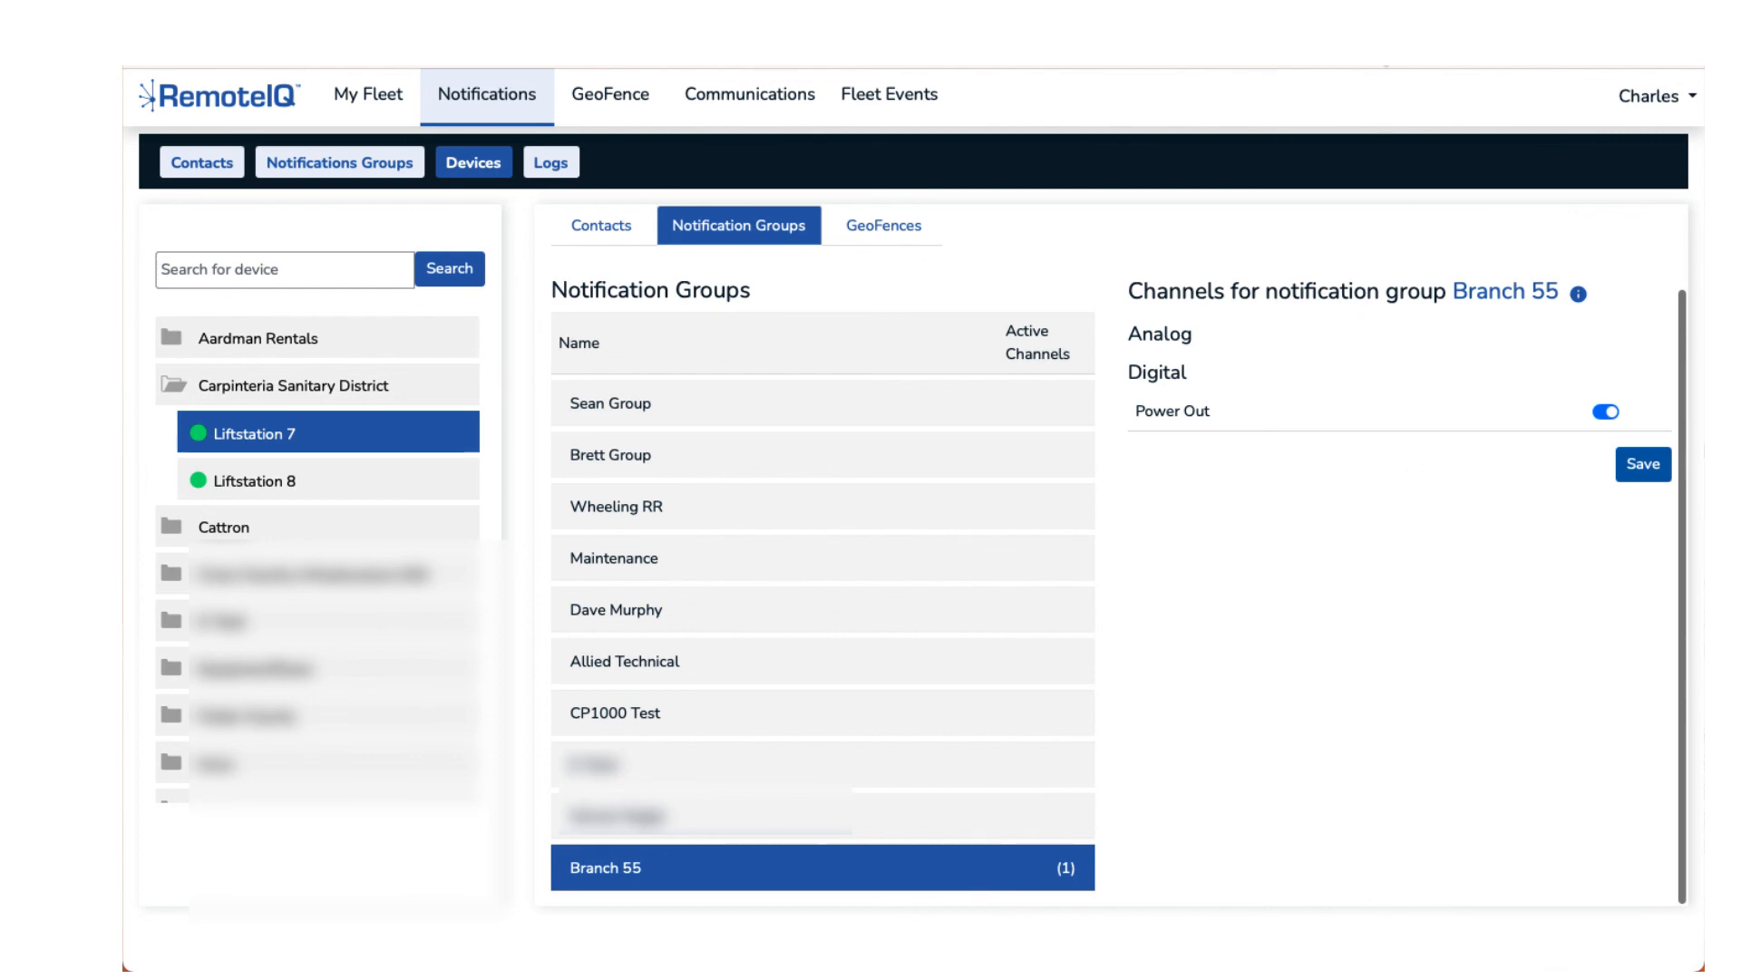
pyautogui.scroll(-1, 1487, 705)
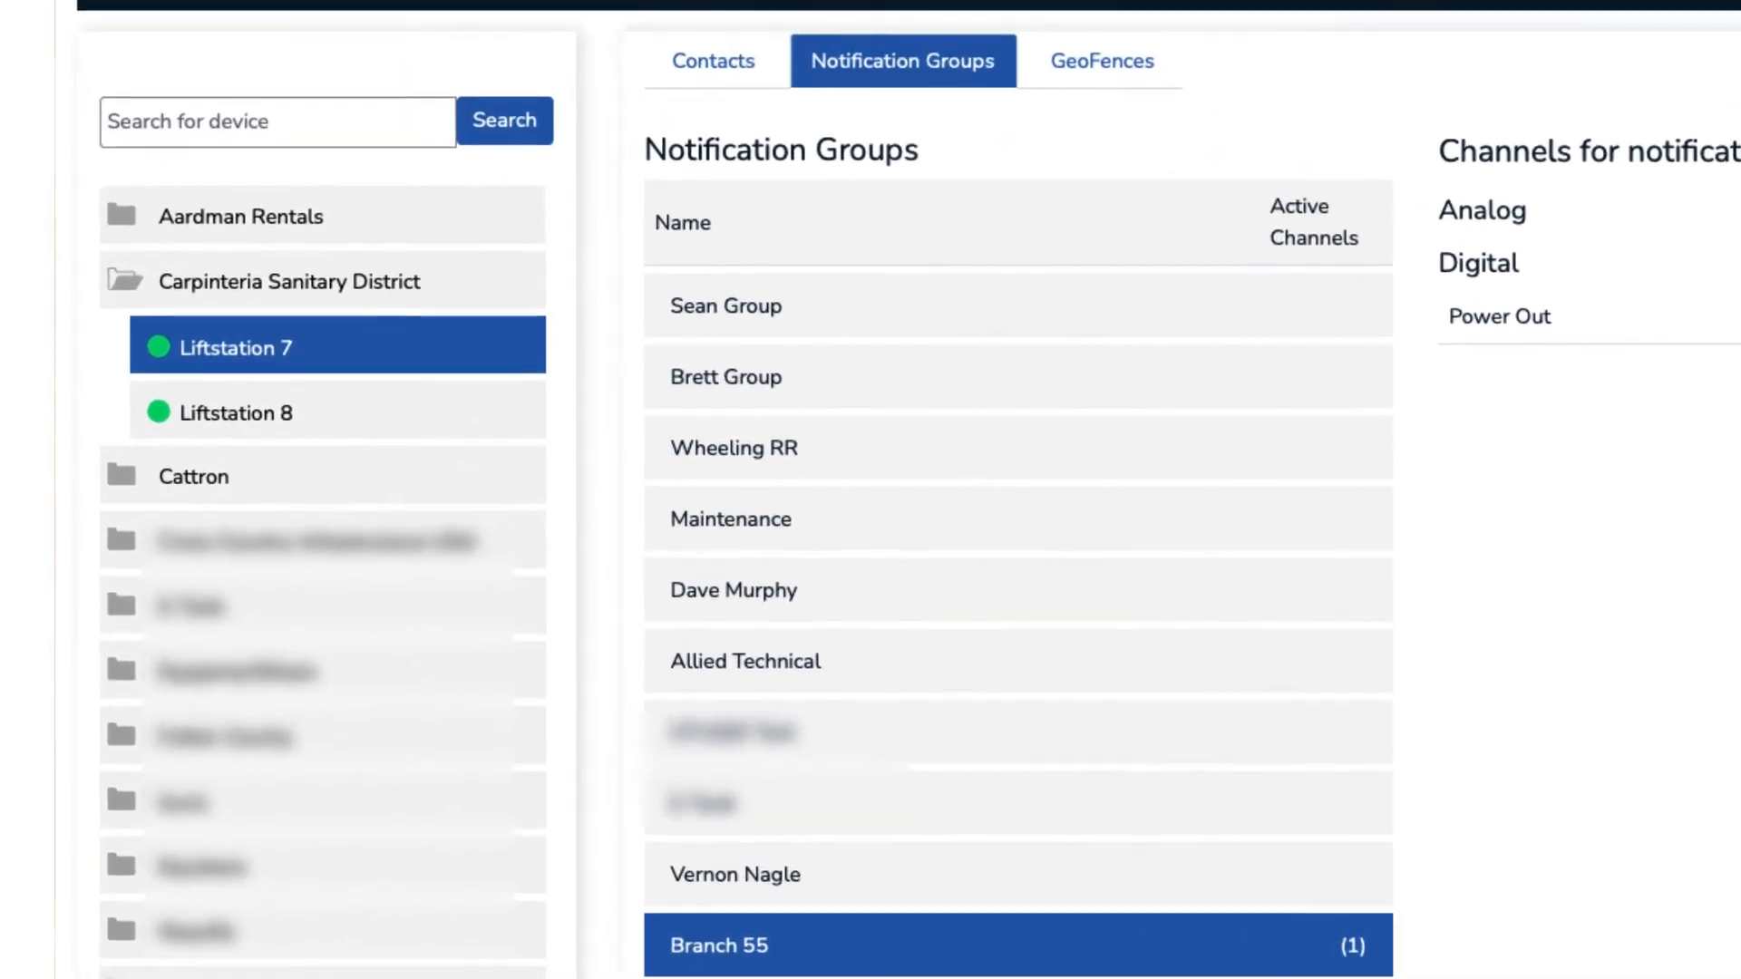
pyautogui.scroll(2, 1111, 499)
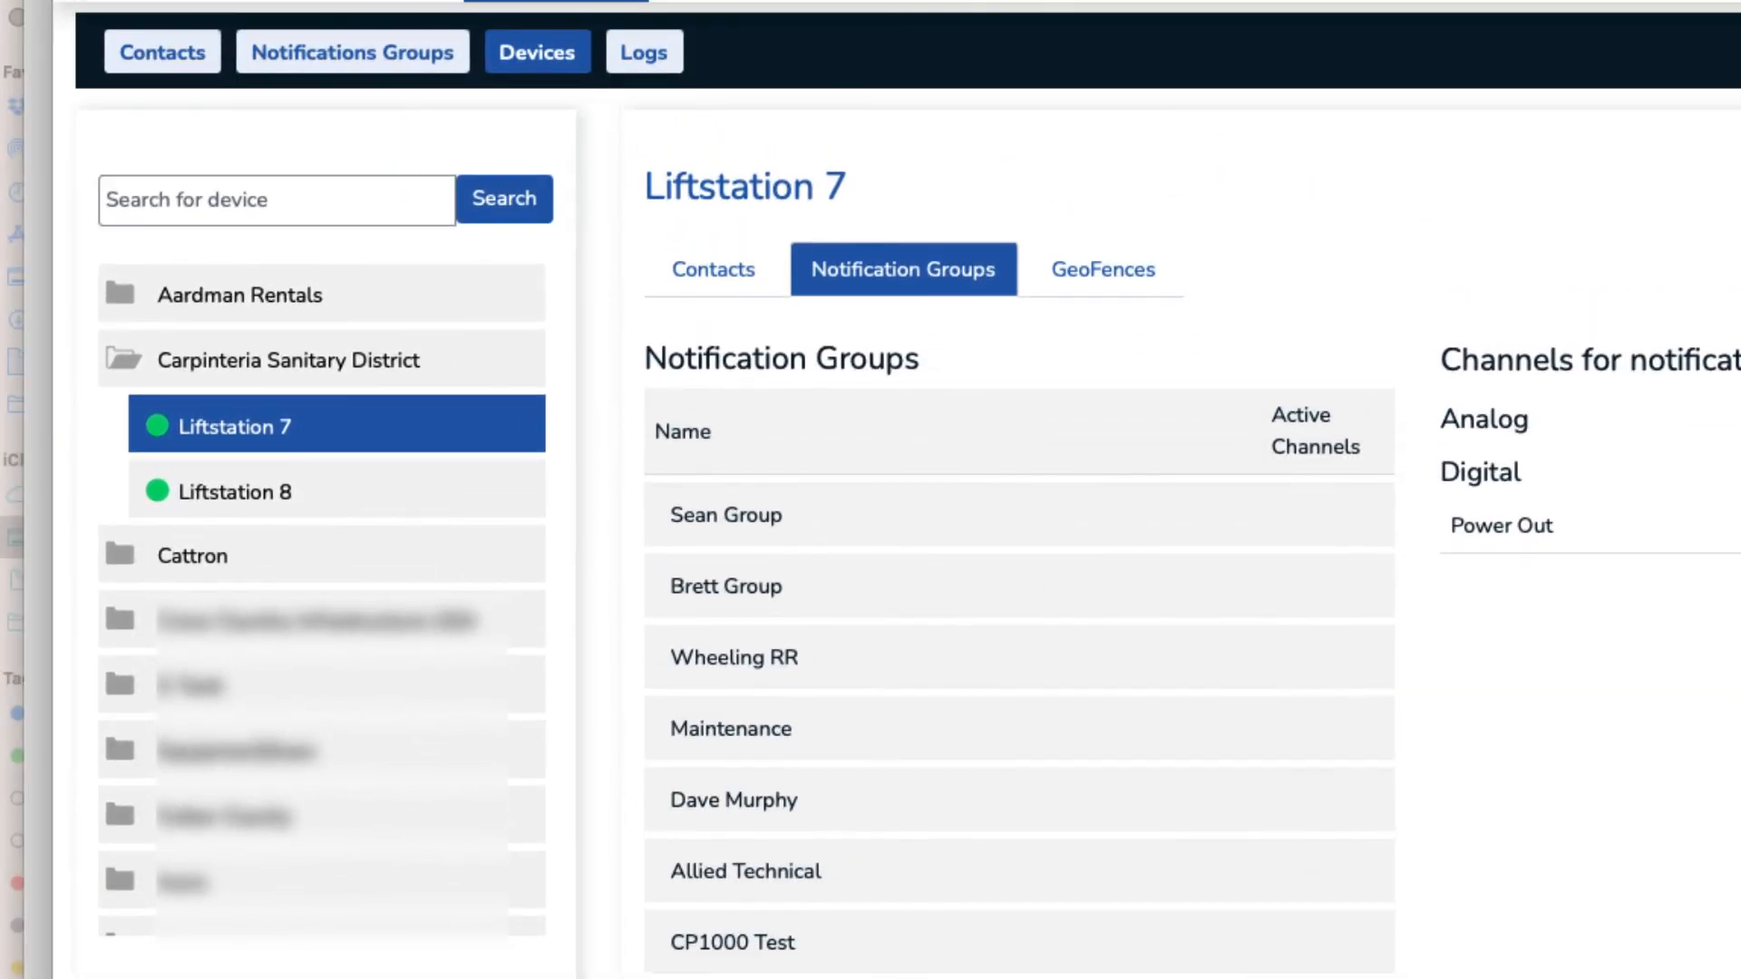